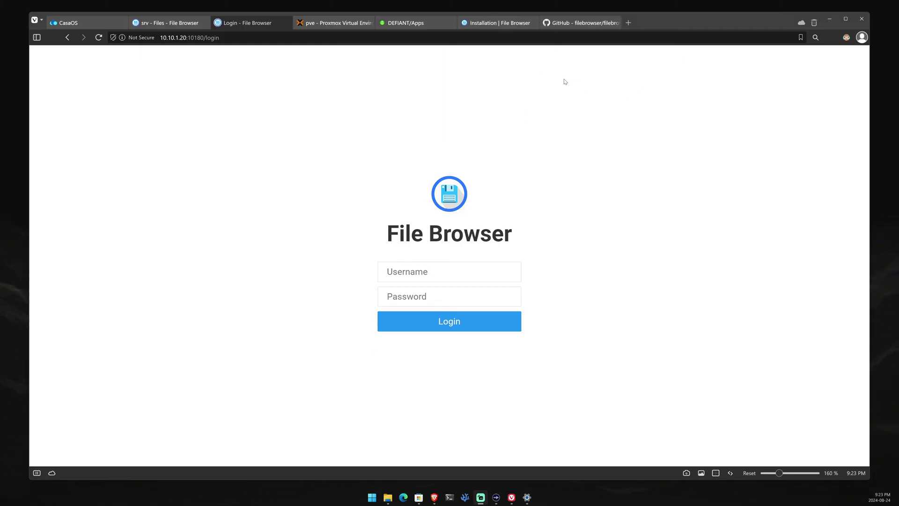
# - Bring up the filebrowser GitHub repository and scroll back up to the File Browser README banner
pyautogui.click(578, 22)
pyautogui.scroll(5, 350, 232)
pyautogui.scroll(6, 350, 229)
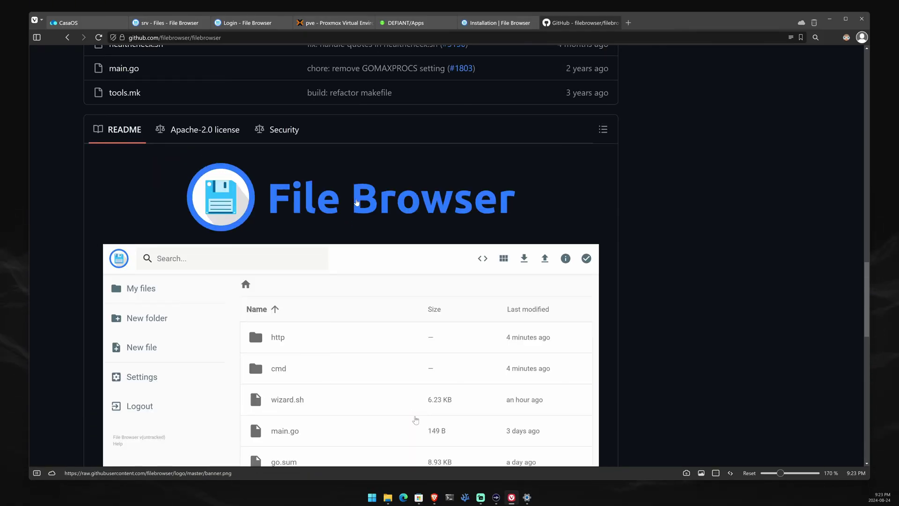
pyautogui.scroll(4, 420, 167)
# - Go from the installation docs to the Welcome page and into the Command Line Interface docs
pyautogui.click(500, 23)
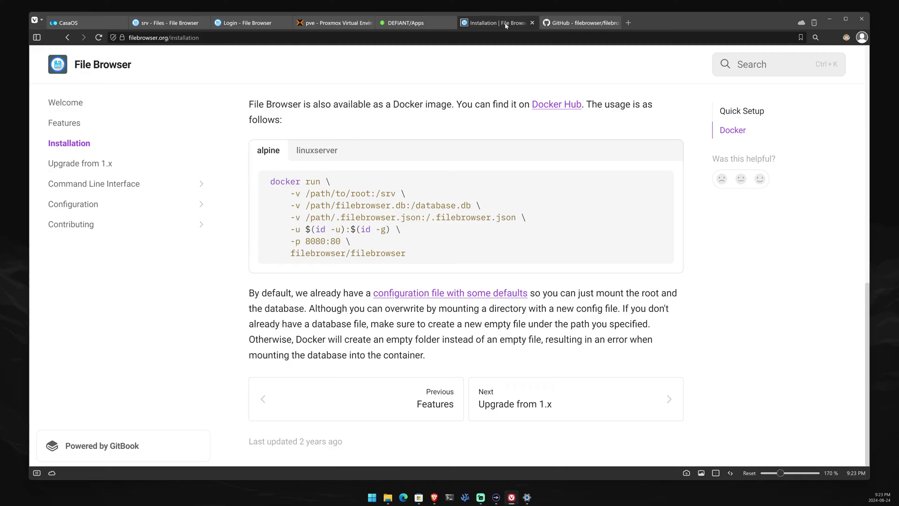
pyautogui.scroll(3, 136, 84)
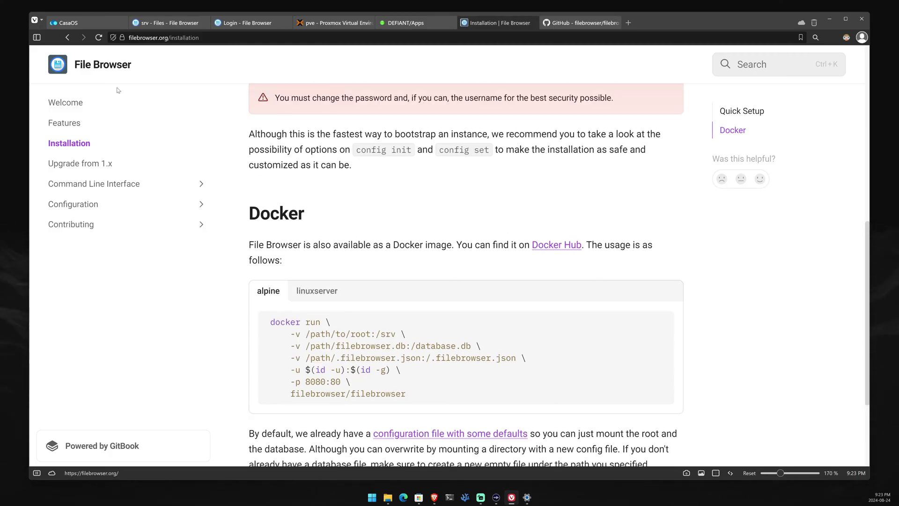
pyautogui.click(66, 103)
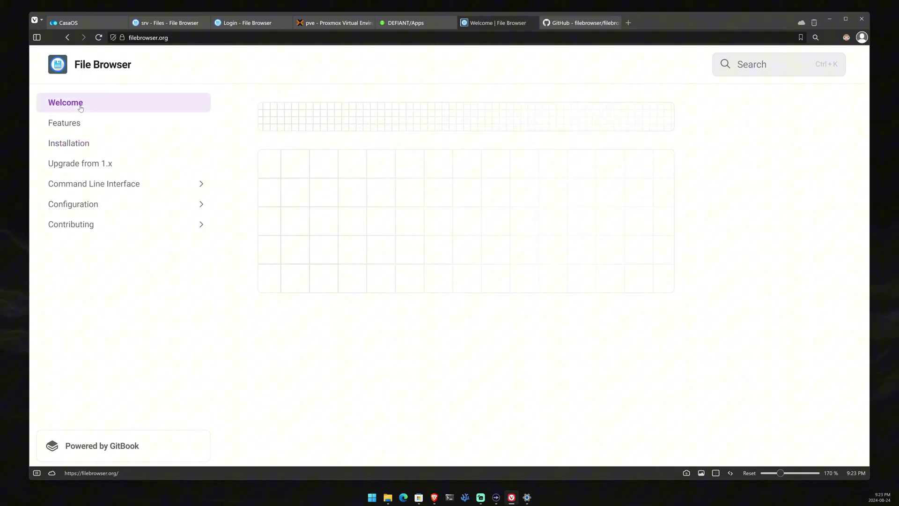
pyautogui.scroll(-2, 466, 271)
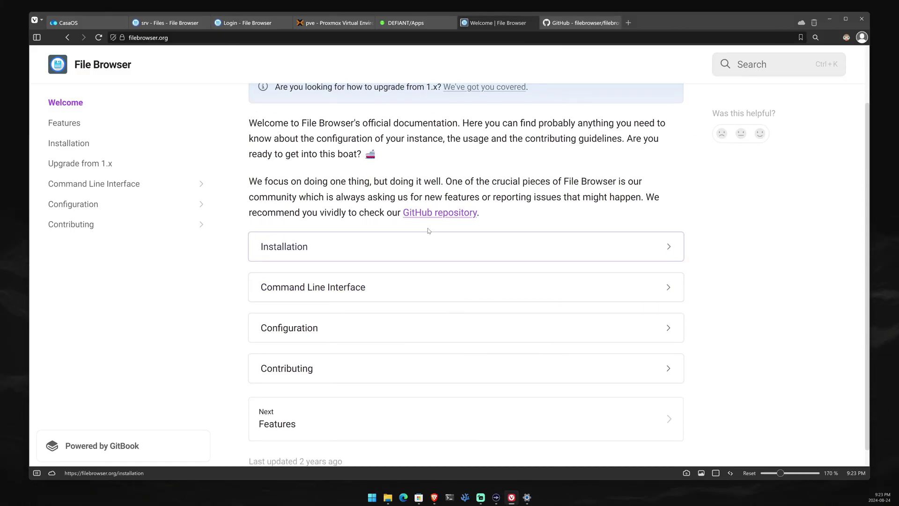
pyautogui.click(411, 293)
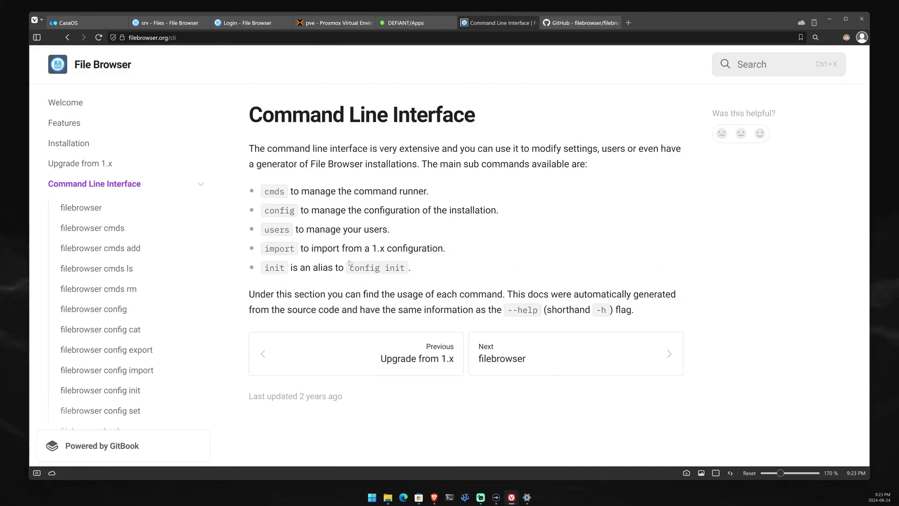
# - Browse the filebrowser, cmds, cmds add and cmds ls reference pages, settling on cmds add
pyautogui.click(94, 208)
pyautogui.click(108, 229)
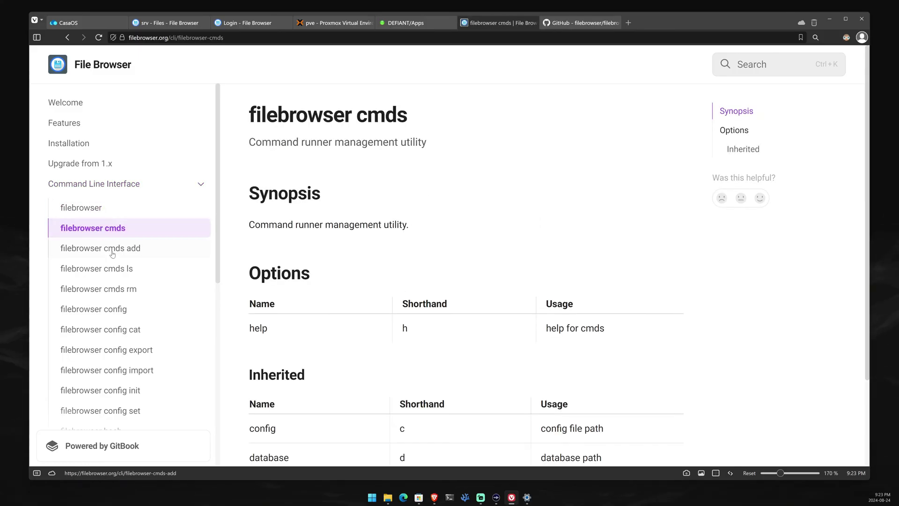
pyautogui.click(113, 253)
pyautogui.click(115, 270)
pyautogui.click(119, 249)
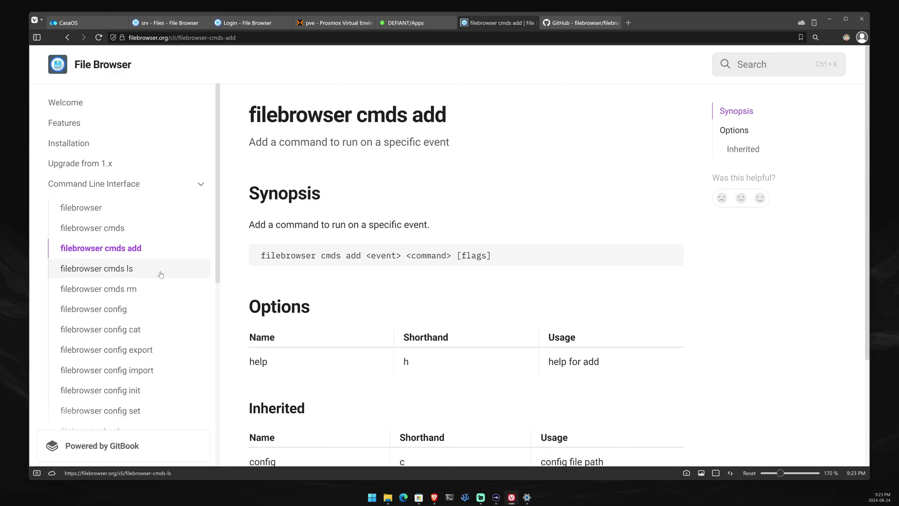
pyautogui.scroll(-3, 381, 274)
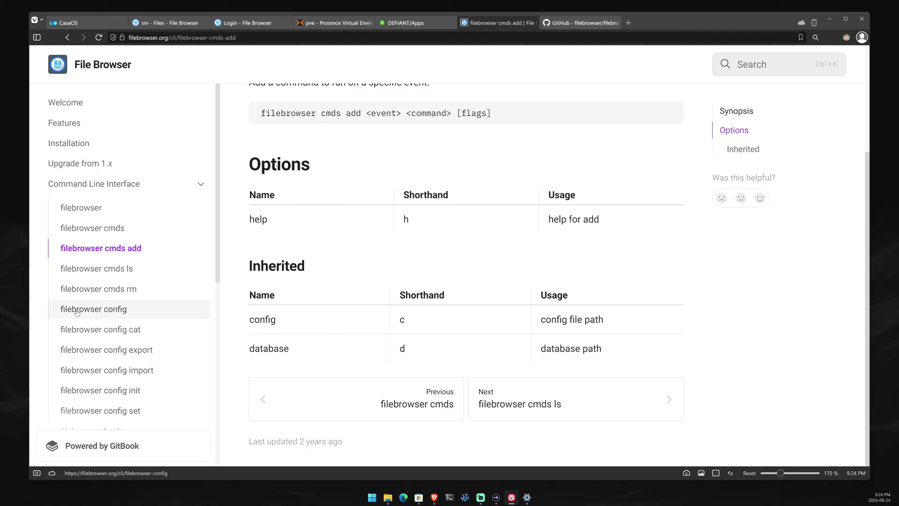
pyautogui.scroll(-3, 98, 320)
pyautogui.scroll(-2, 98, 320)
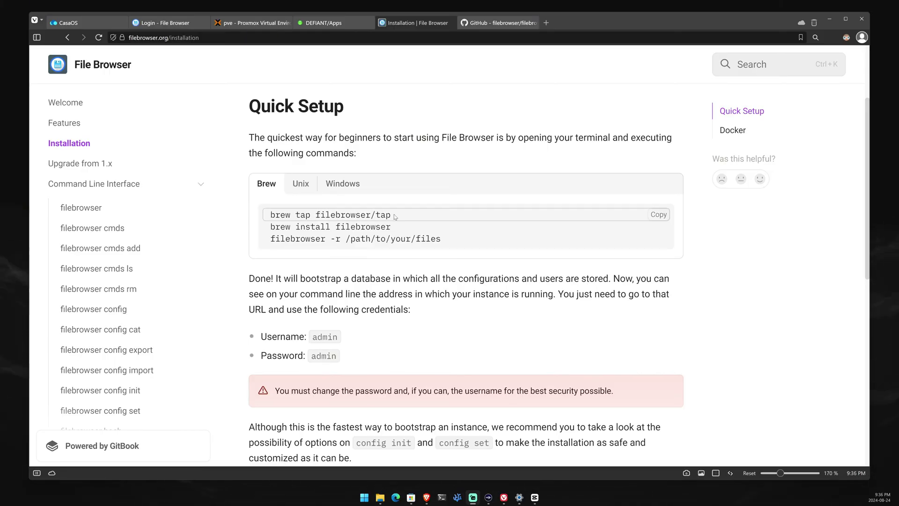
# - Compare the Windows, Unix and Brew Quick Setup commands and highlight the default username
pyautogui.click(347, 186)
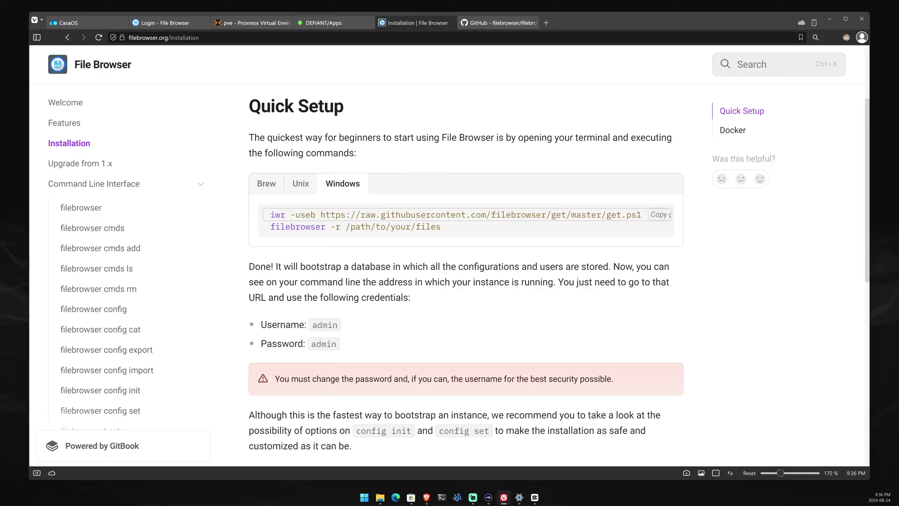
pyautogui.click(300, 188)
pyautogui.click(263, 187)
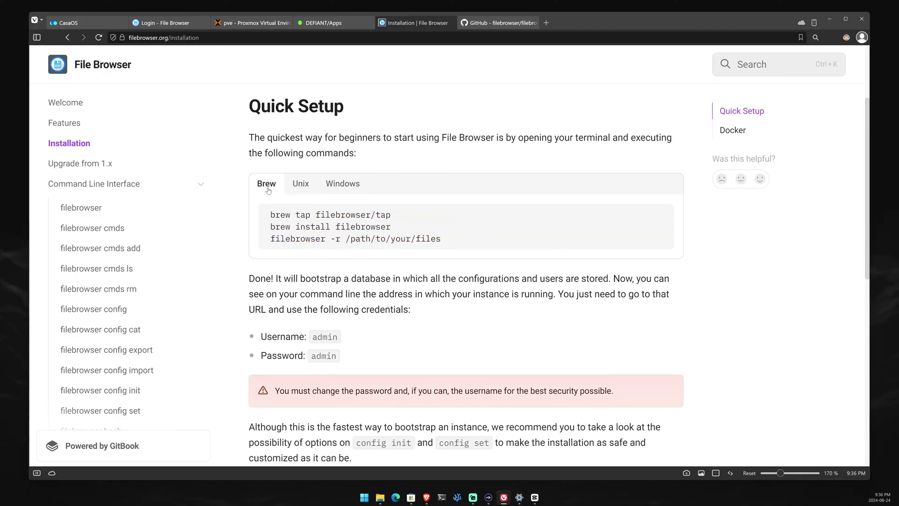
pyautogui.scroll(-2, 370, 236)
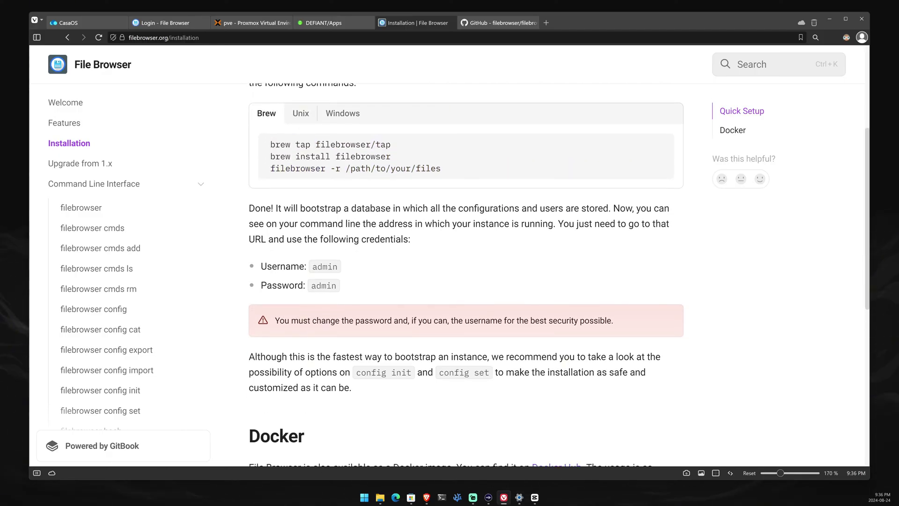
pyautogui.moveTo(311, 267); pyautogui.dragTo(354, 266)
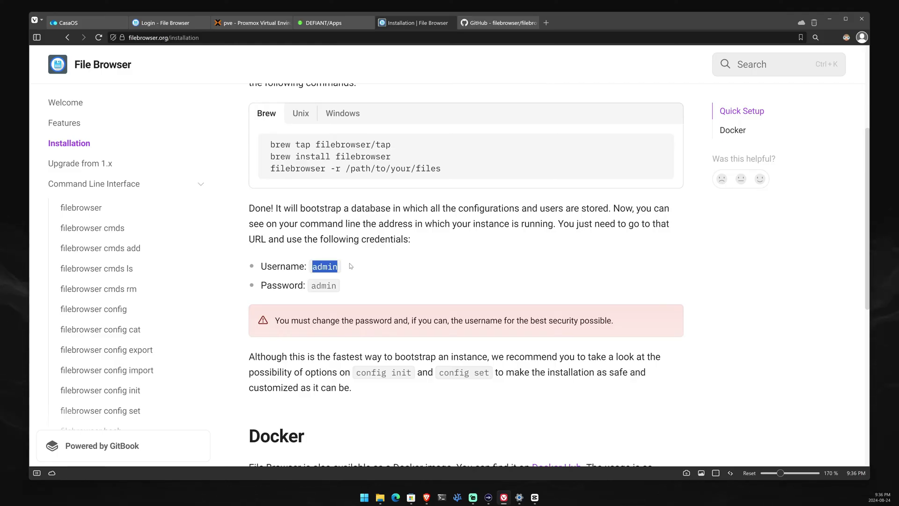
# - Show the linuxserver variant of the Docker run command
pyautogui.scroll(-6, 356, 260)
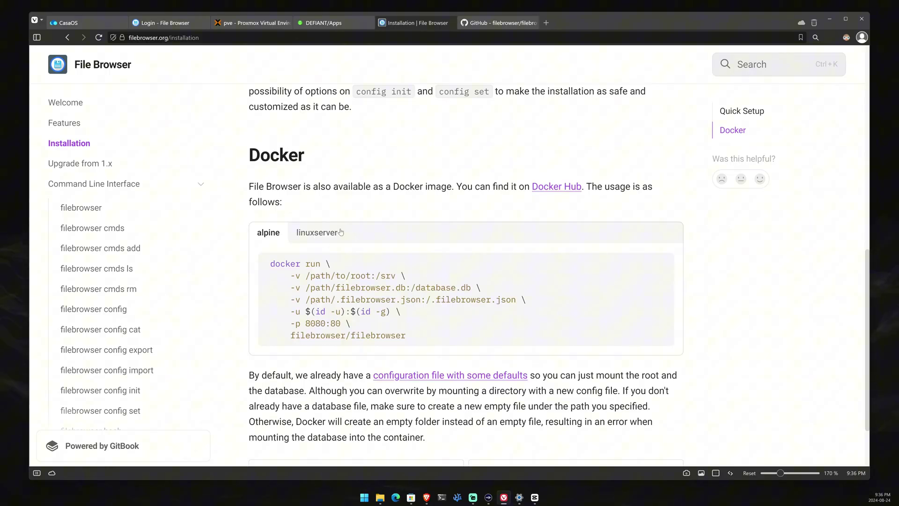
pyautogui.click(319, 235)
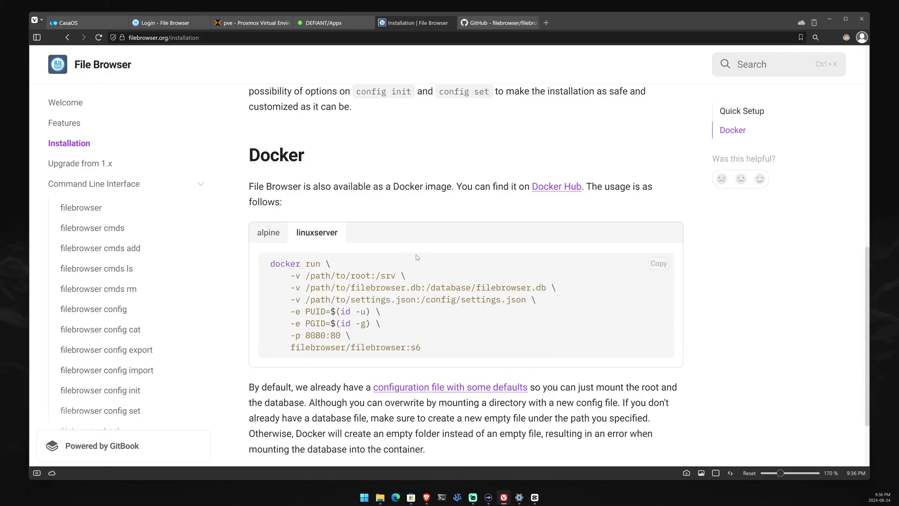
pyautogui.scroll(-3, 417, 257)
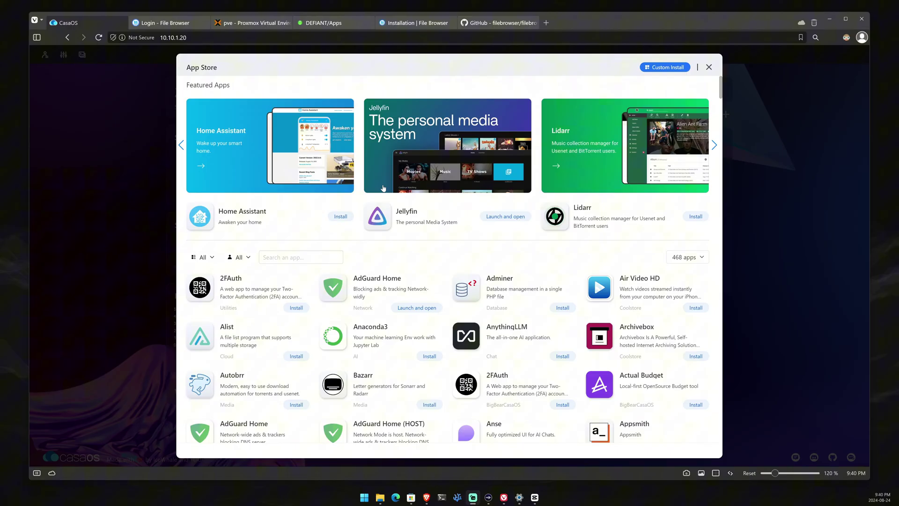
# - Search the CasaOS App Store for 'fileb' to surface the FileBrowser app
pyautogui.click(305, 253)
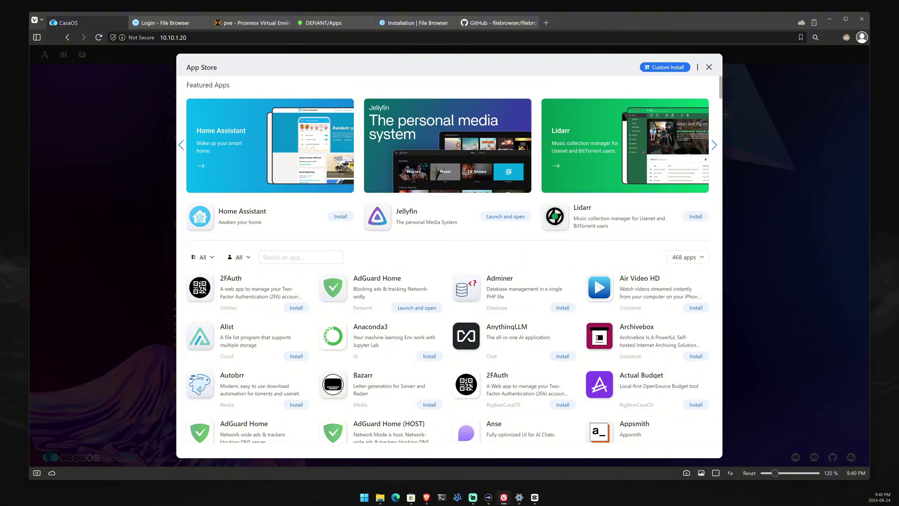
pyautogui.write('fileb')
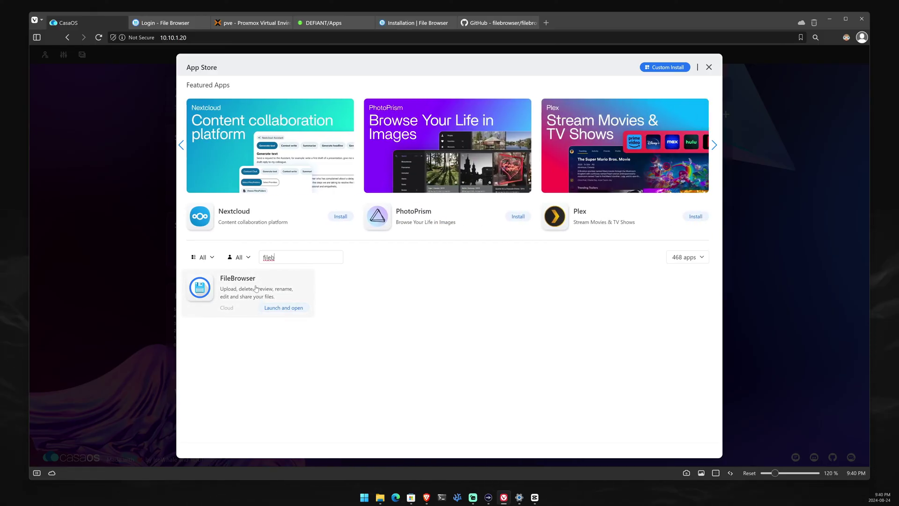
pyautogui.hotkey('ctrl', 'Tab')
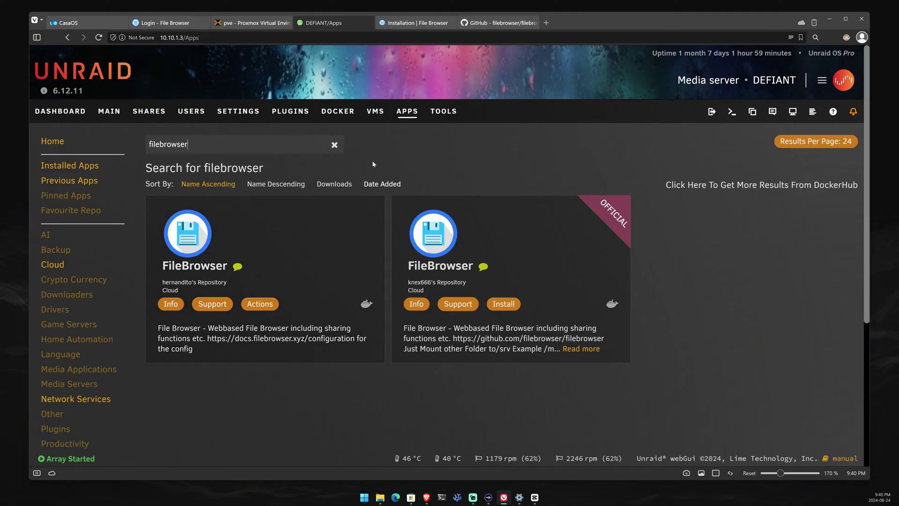
# - Sign in to File Browser with the admin username and its password
pyautogui.click(153, 22)
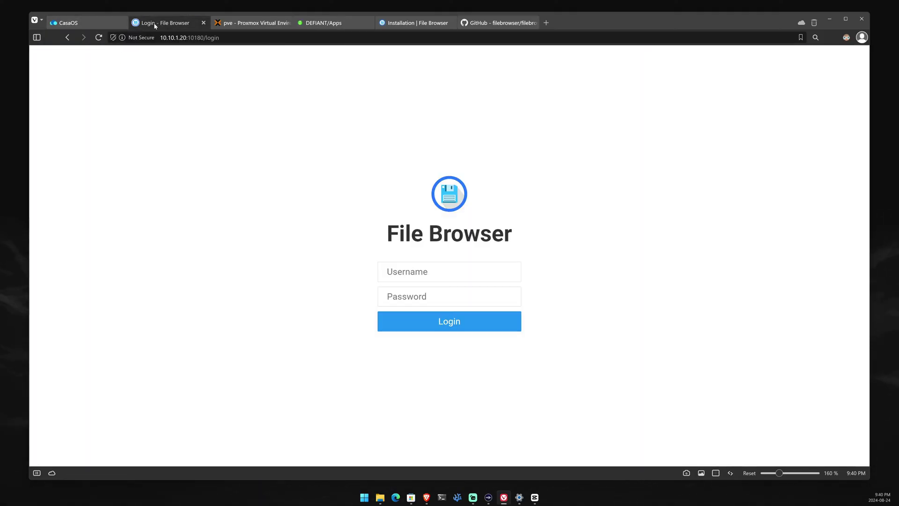
pyautogui.click(68, 22)
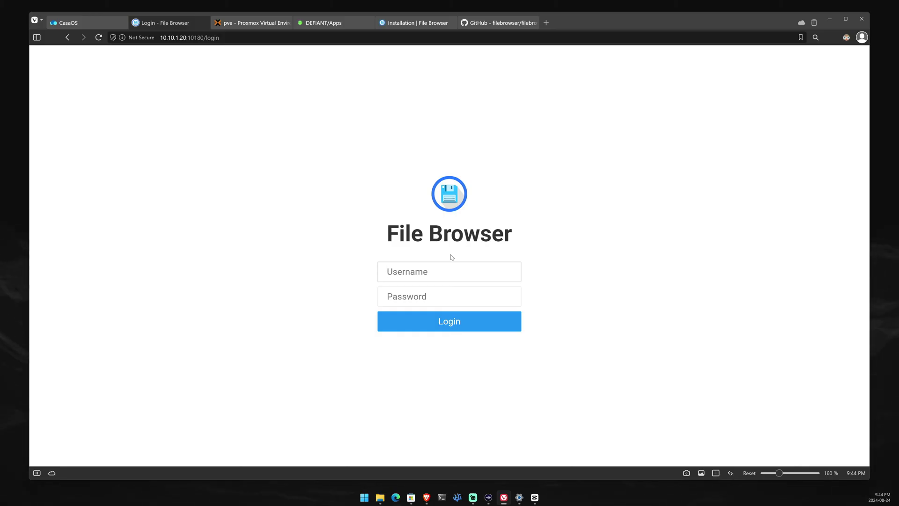
pyautogui.write('admin')
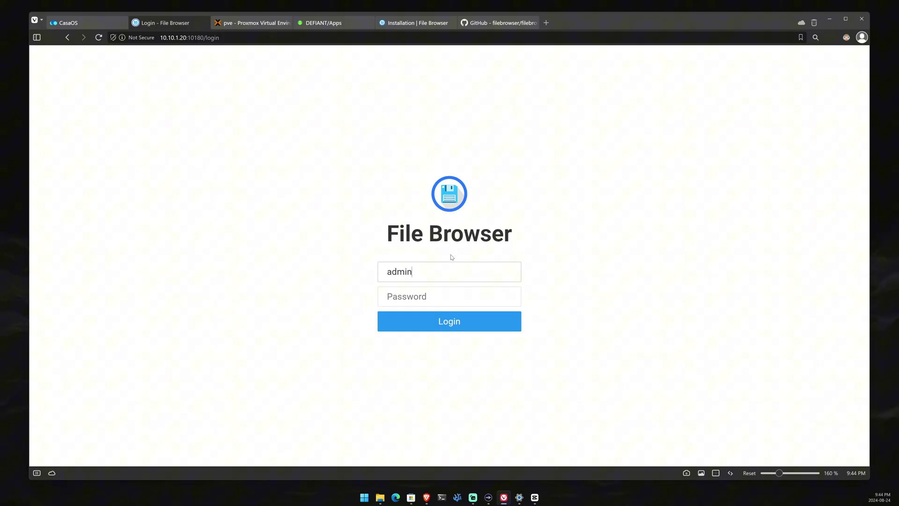
pyautogui.press('Tab')
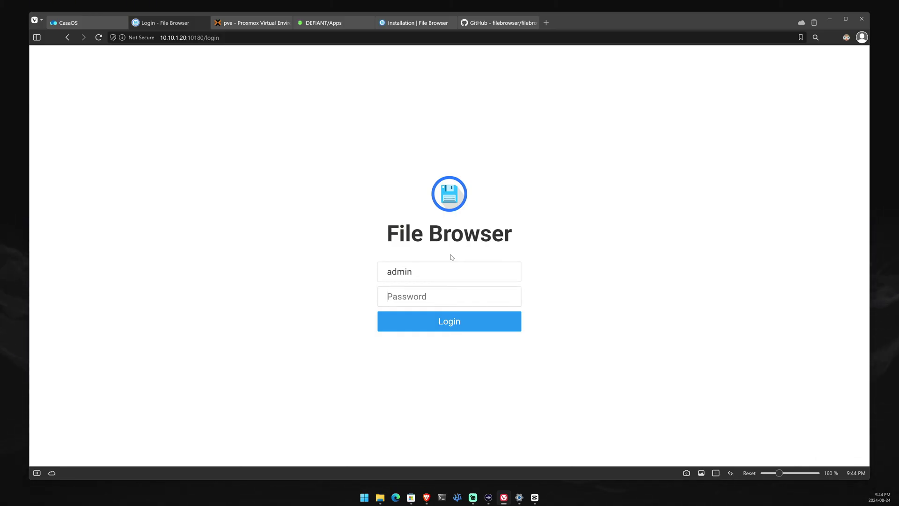
pyautogui.write('admin')
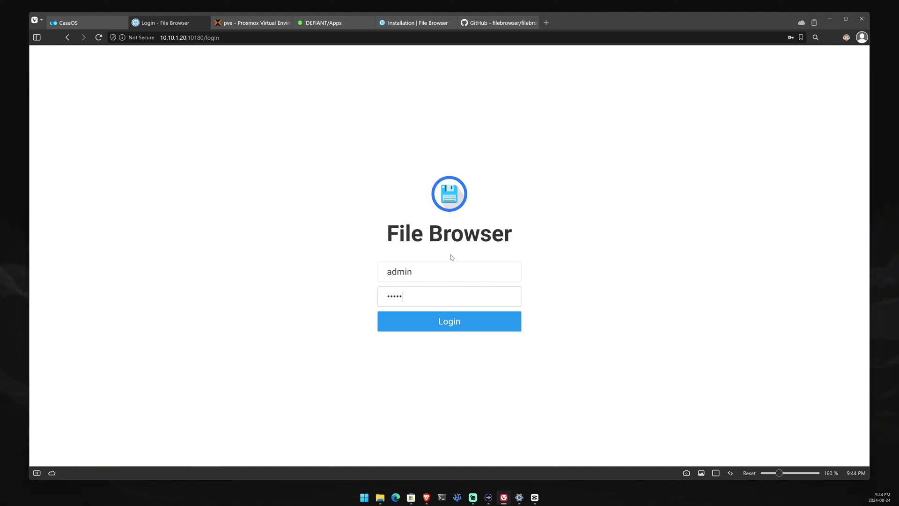
pyautogui.press('Return')
pyautogui.scroll(2, 410, 250)
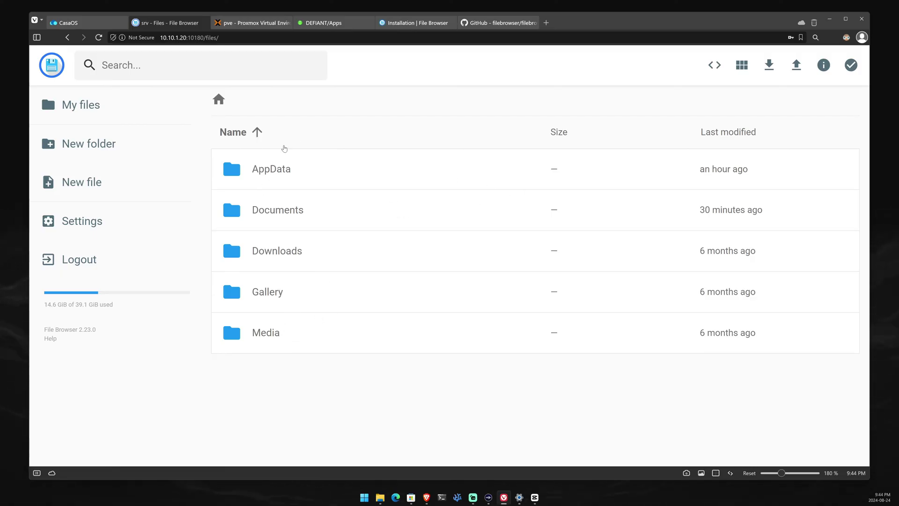
# - Scroll the filebrowser container settings up to port 10180→80 and select the /DATA volume path
pyautogui.hotkey('ctrl', '1')
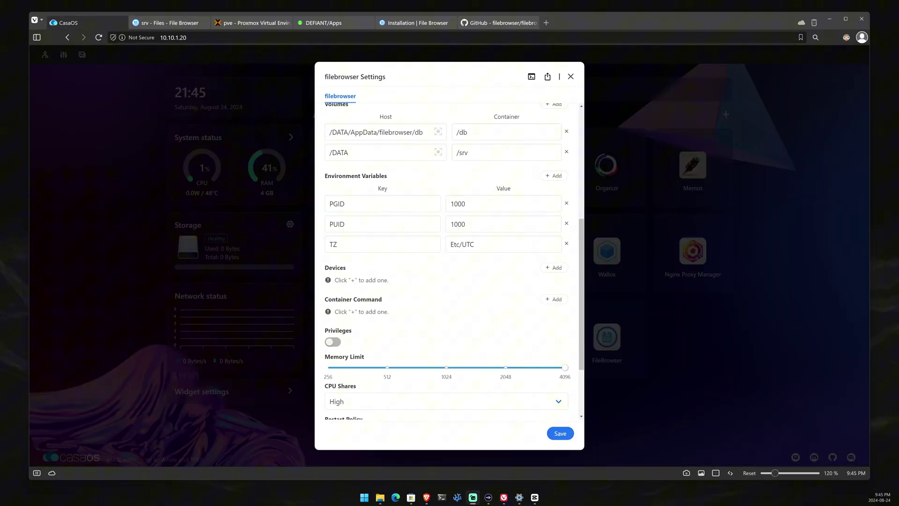
pyautogui.moveTo(581, 253); pyautogui.dragTo(581, 202)
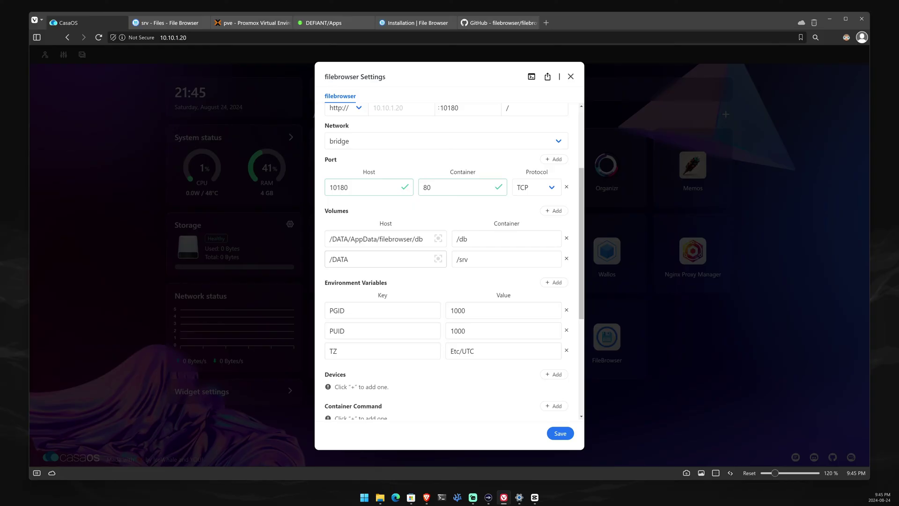
pyautogui.moveTo(349, 259); pyautogui.dragTo(323, 259)
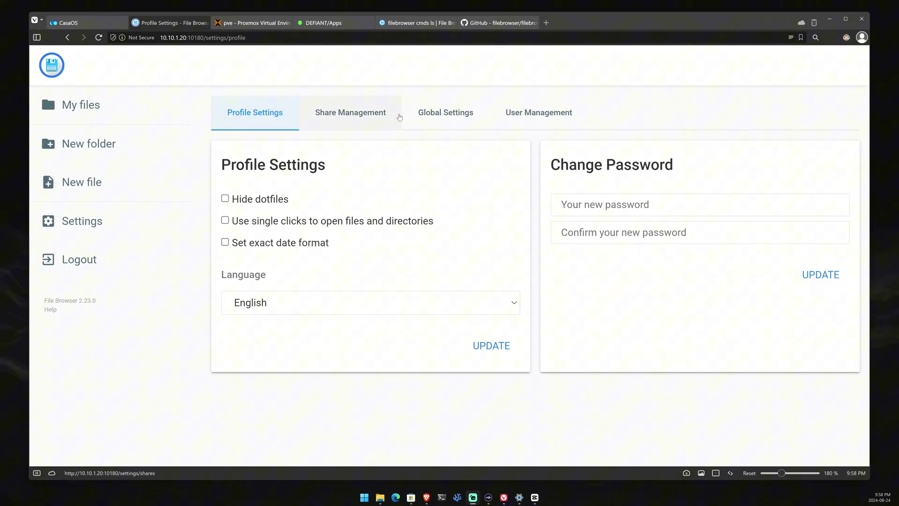
# - Move through Share Management and Global Settings to the User Management list
pyautogui.click(394, 115)
pyautogui.click(461, 113)
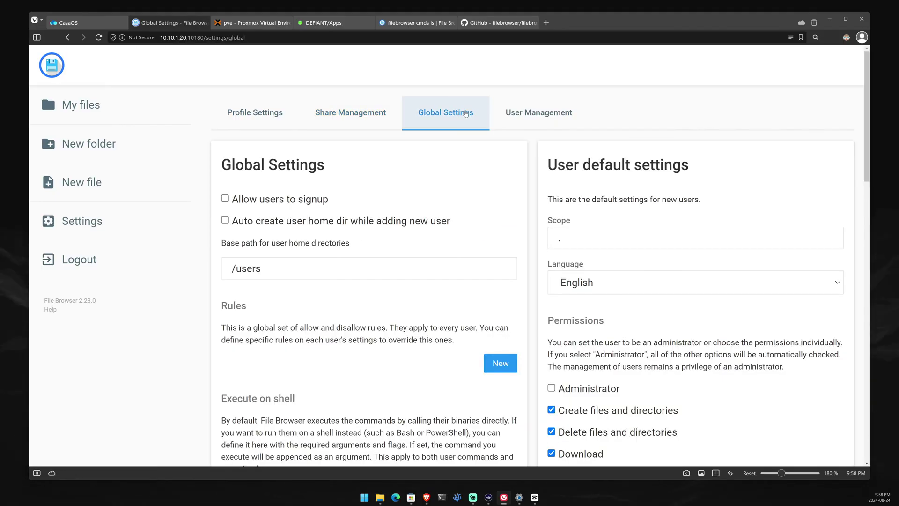
pyautogui.click(531, 113)
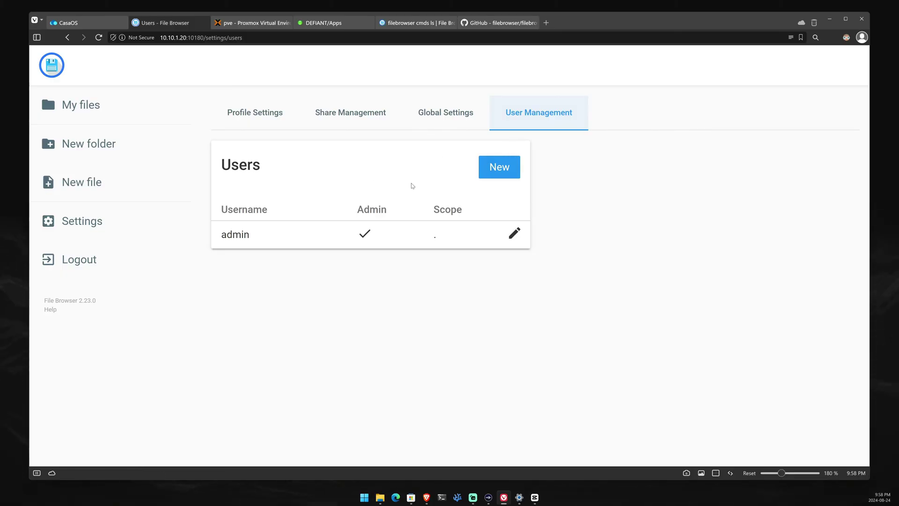
# - Start a new user named 'youtube', paste in its password and edit its scope
pyautogui.click(498, 177)
pyautogui.click(291, 217)
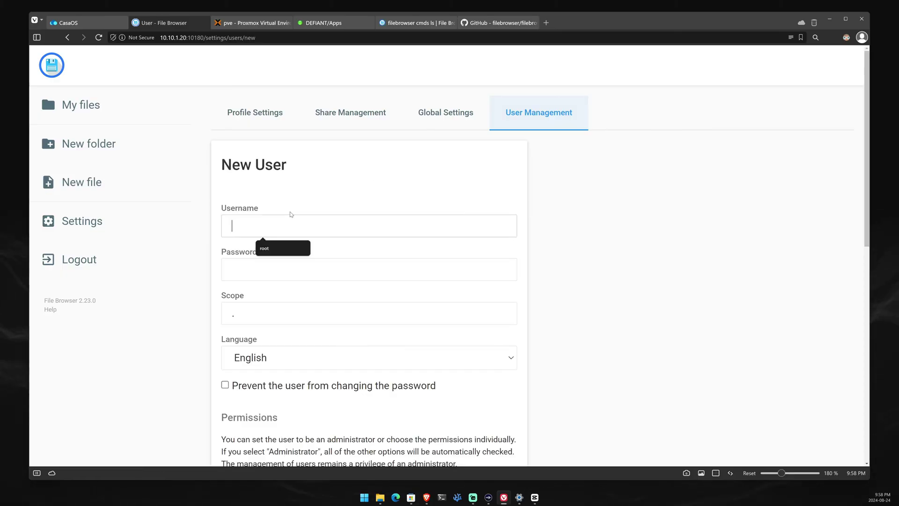
pyautogui.write('youtube')
pyautogui.press('Tab')
pyautogui.hotkey('ctrl', 'v')
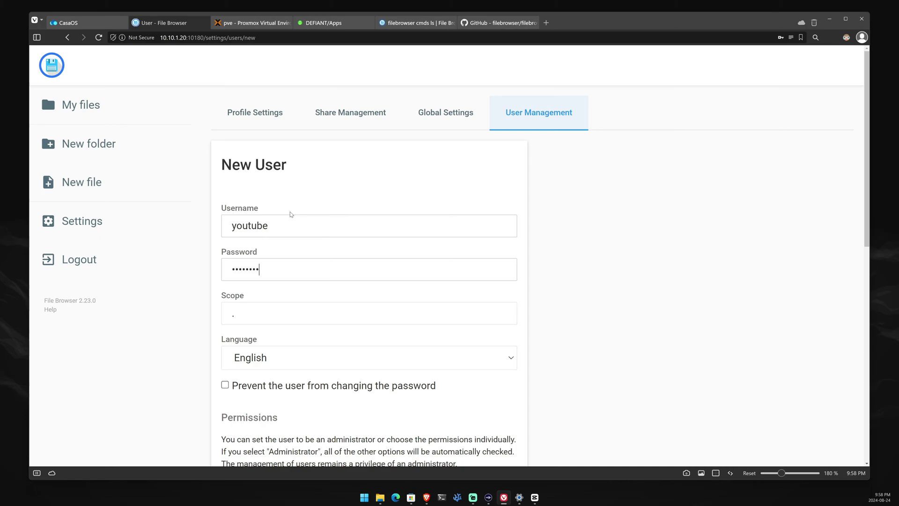
pyautogui.click(234, 313)
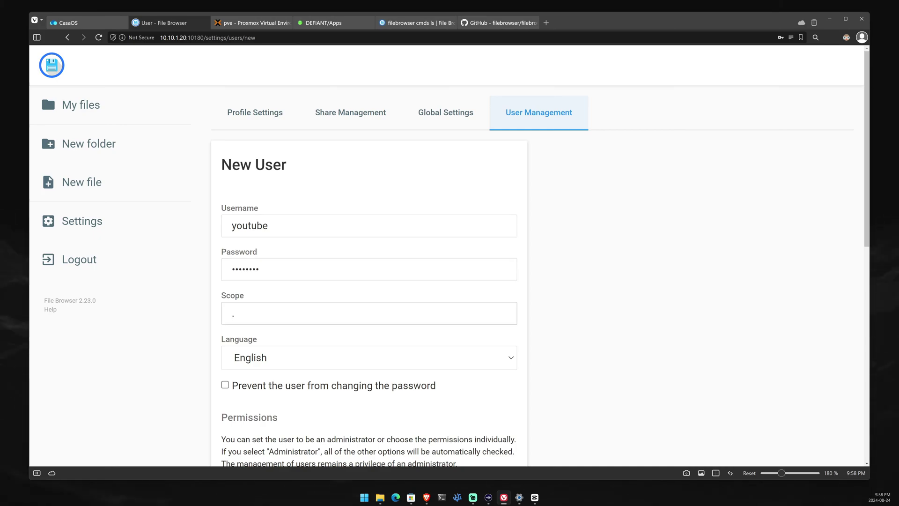
# - After checking the cmds ls docs, add an access rule and save the non-admin user
pyautogui.scroll(-6, 369, 281)
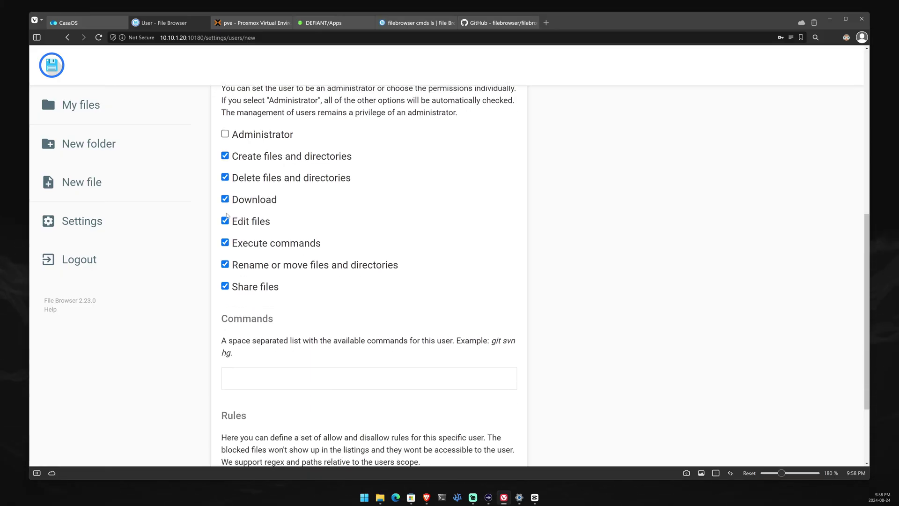
pyautogui.scroll(1, 218, 231)
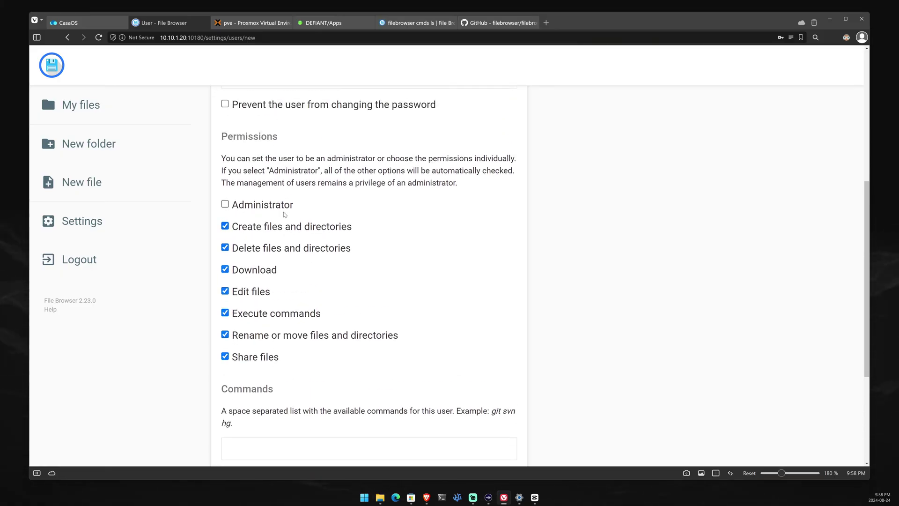
pyautogui.scroll(-4, 390, 317)
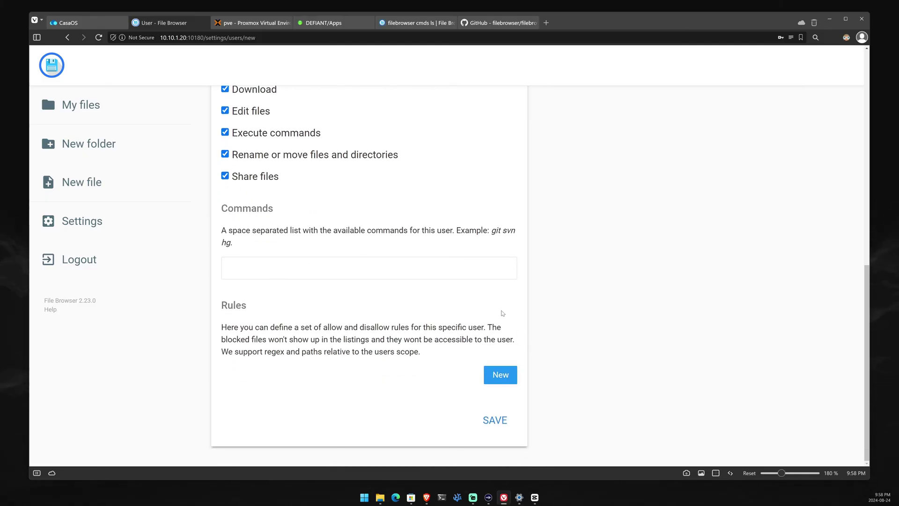
pyautogui.scroll(4, 331, 203)
pyautogui.scroll(4, 331, 202)
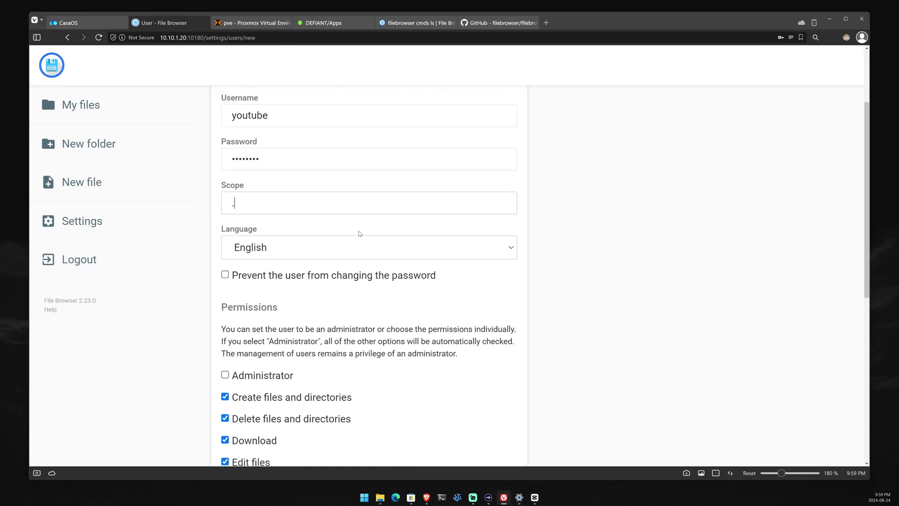
pyautogui.click(416, 22)
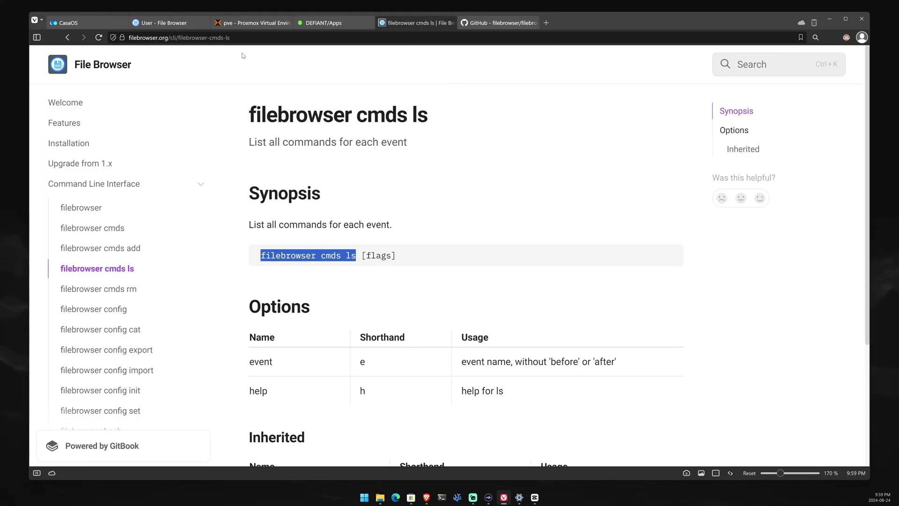
pyautogui.scroll(-2, 140, 183)
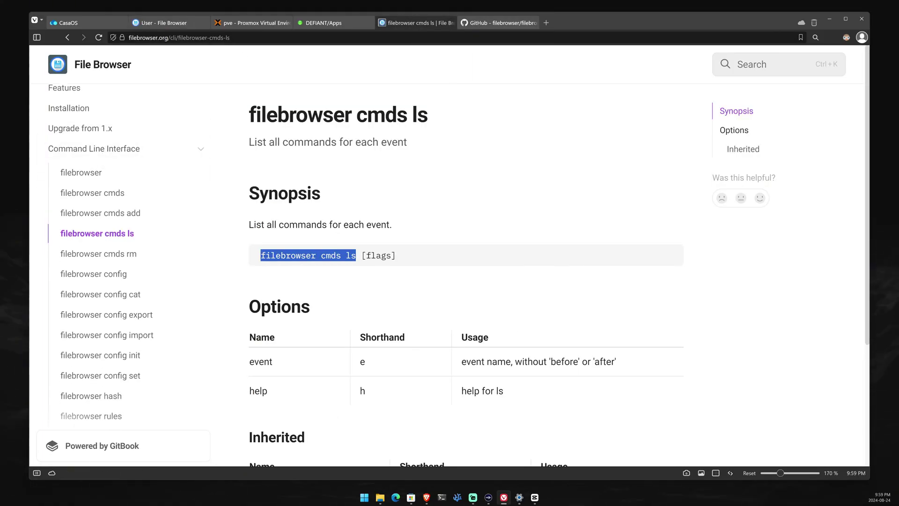
pyautogui.click(170, 23)
pyautogui.scroll(-5, 345, 279)
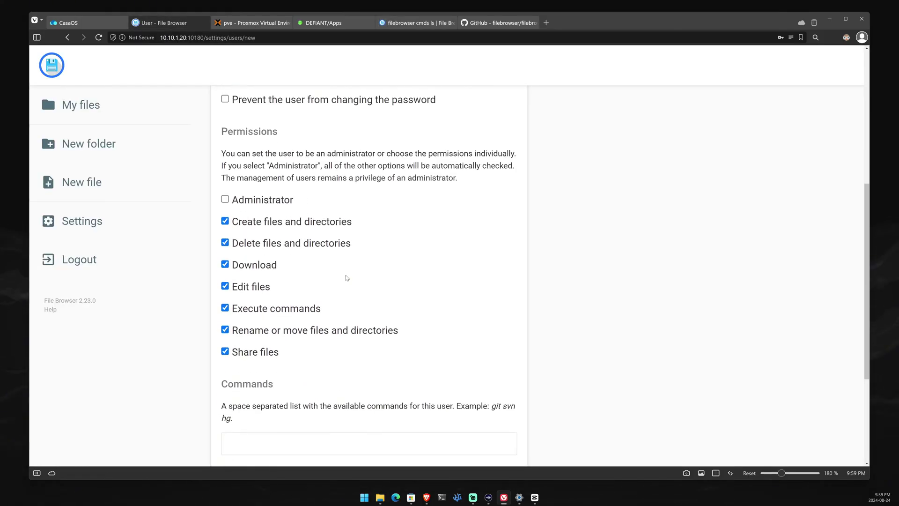
pyautogui.click(499, 375)
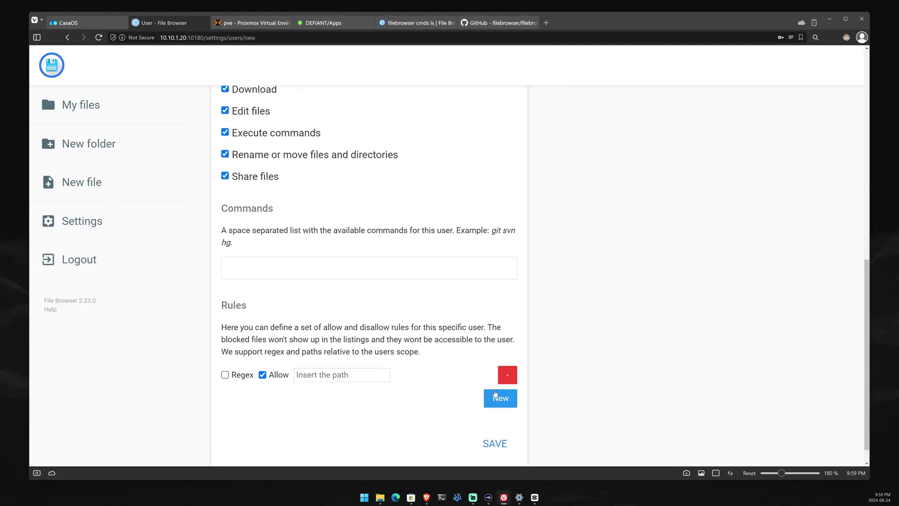
pyautogui.click(495, 443)
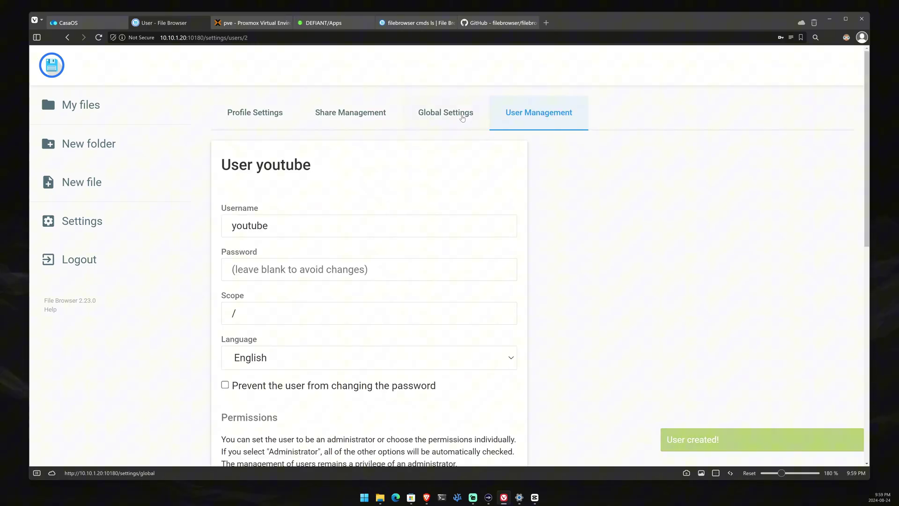
# - Change the Branding theme from Light to Dark in Global Settings and save with Update
pyautogui.click(536, 113)
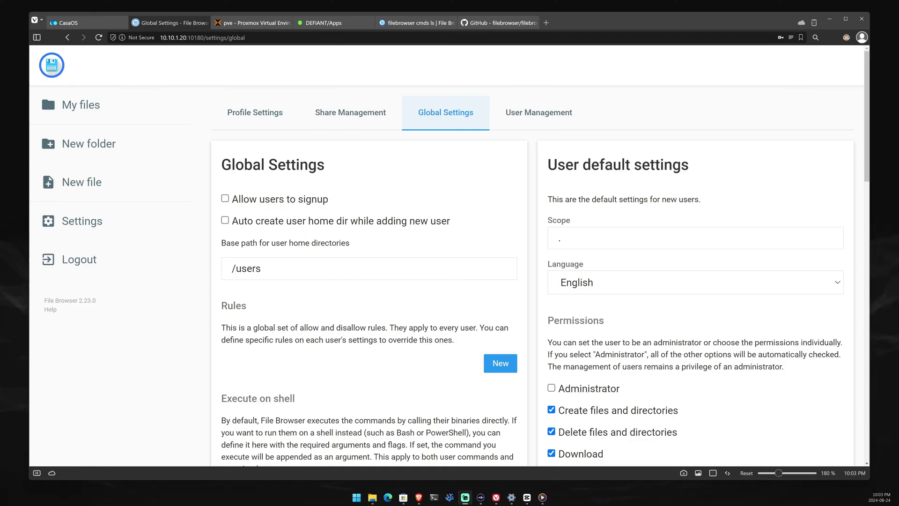
pyautogui.scroll(-6, 424, 230)
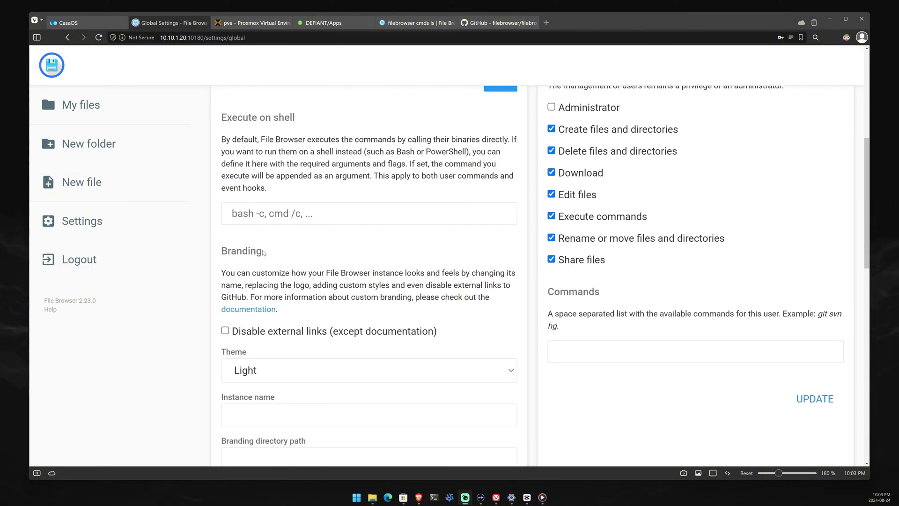
pyautogui.scroll(-2, 353, 234)
pyautogui.scroll(5, 353, 234)
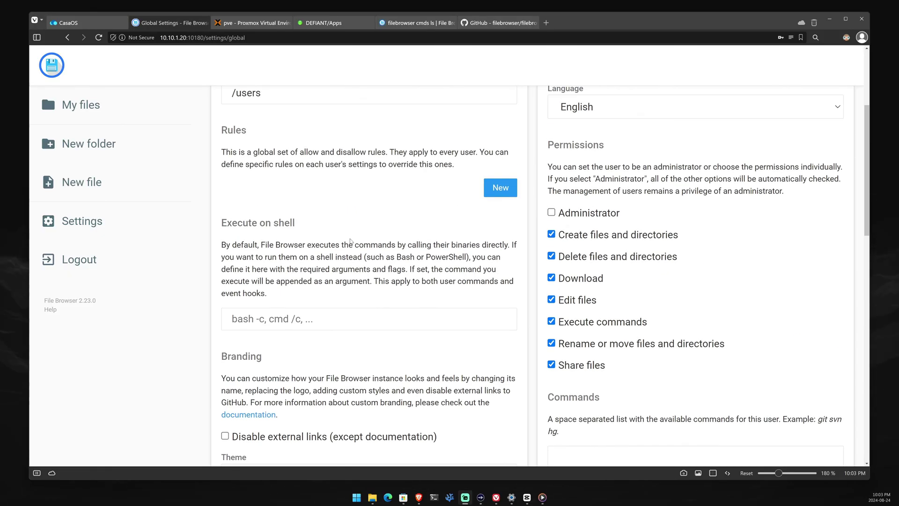
pyautogui.scroll(-4, 353, 234)
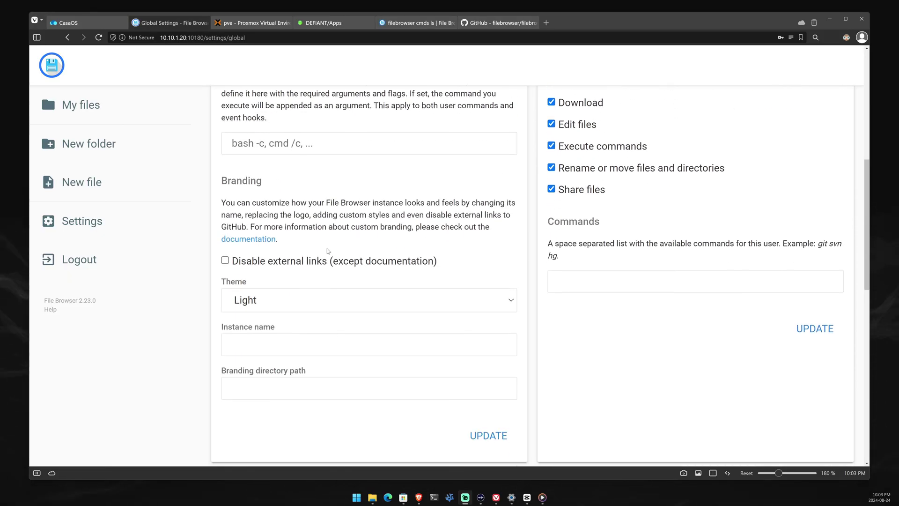
pyautogui.click(307, 303)
pyautogui.click(299, 332)
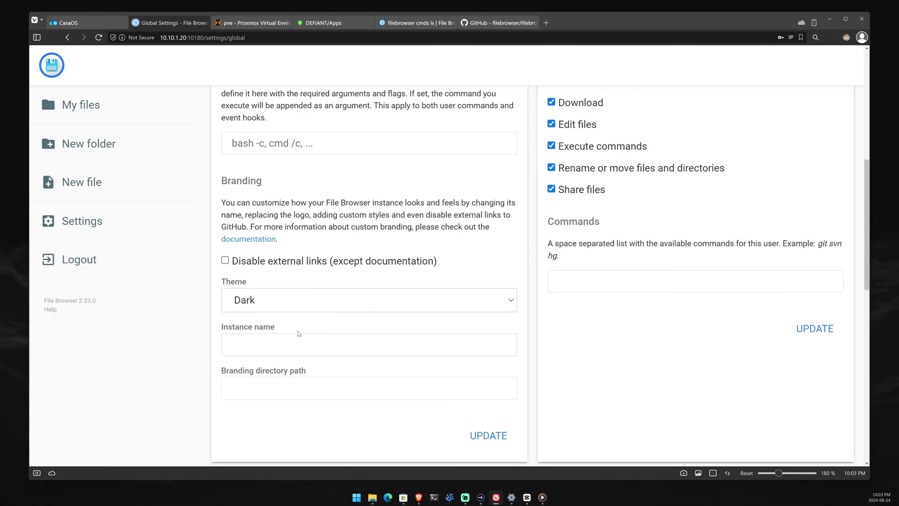
pyautogui.click(479, 431)
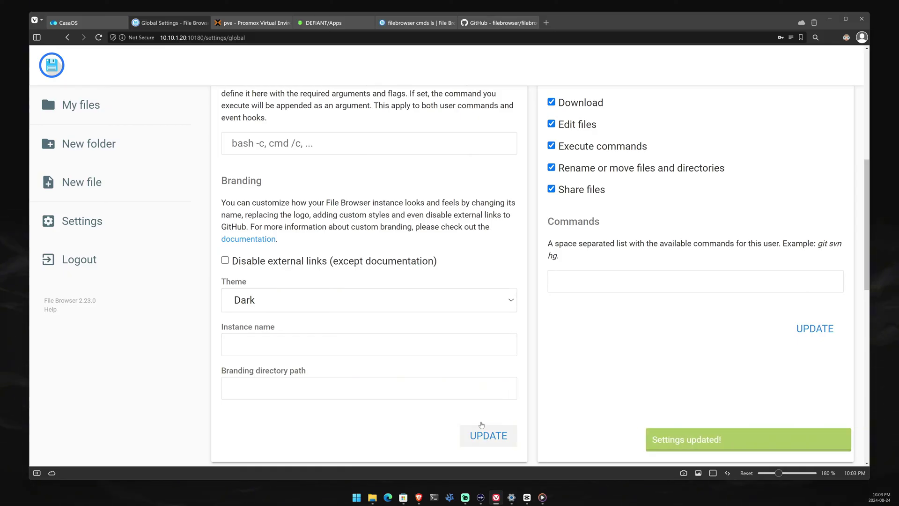
pyautogui.rightClick(655, 316)
pyautogui.click(670, 339)
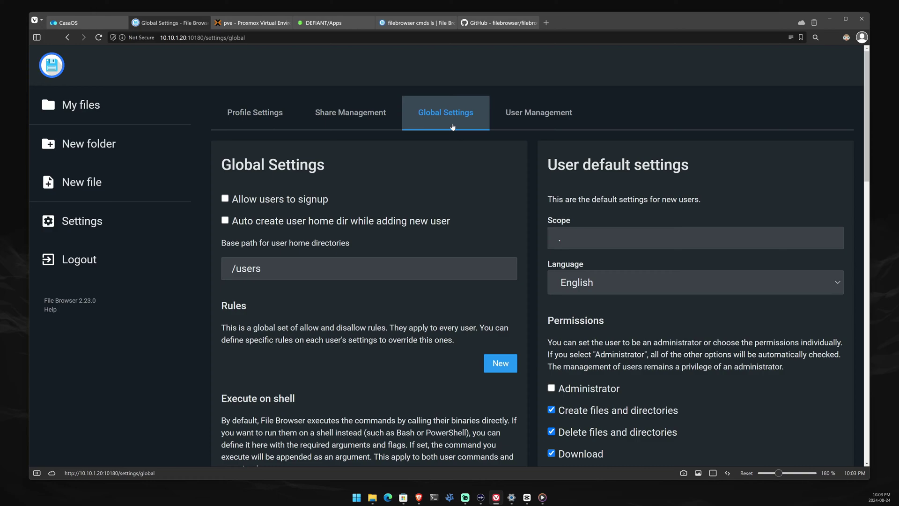
pyautogui.tripleClick(749, 169)
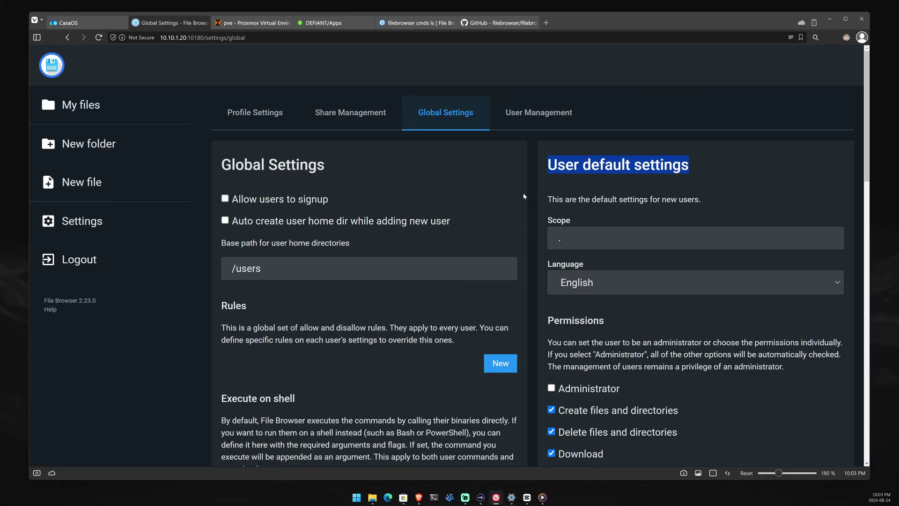
pyautogui.scroll(-3, 540, 258)
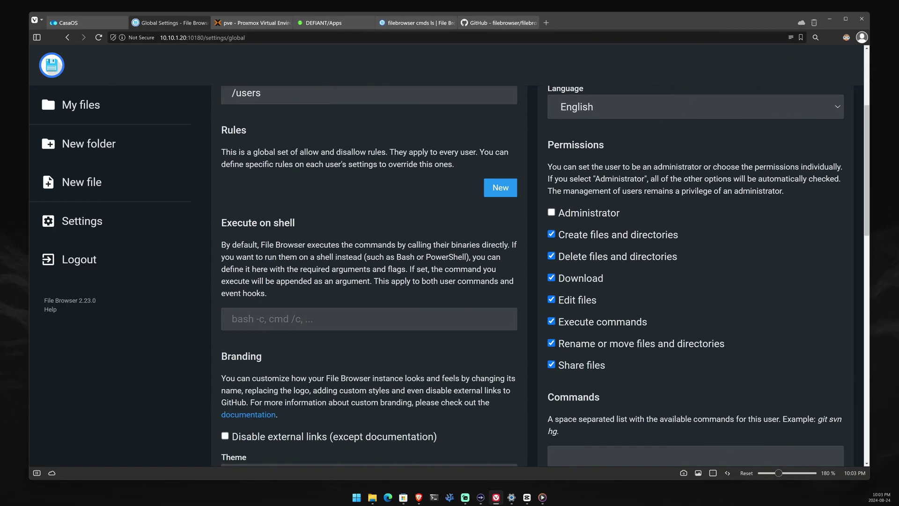
pyautogui.scroll(2, 591, 164)
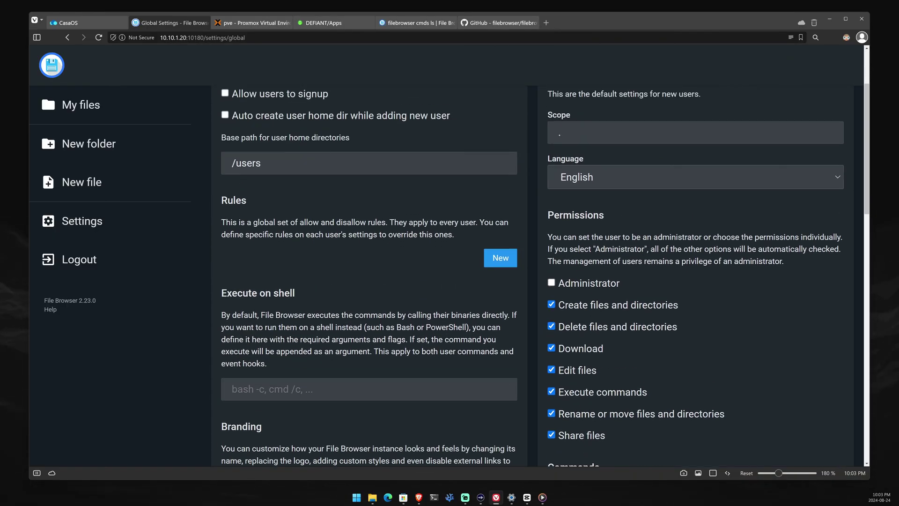
pyautogui.scroll(-1, 591, 164)
pyautogui.scroll(1, 618, 173)
pyautogui.scroll(-4, 637, 179)
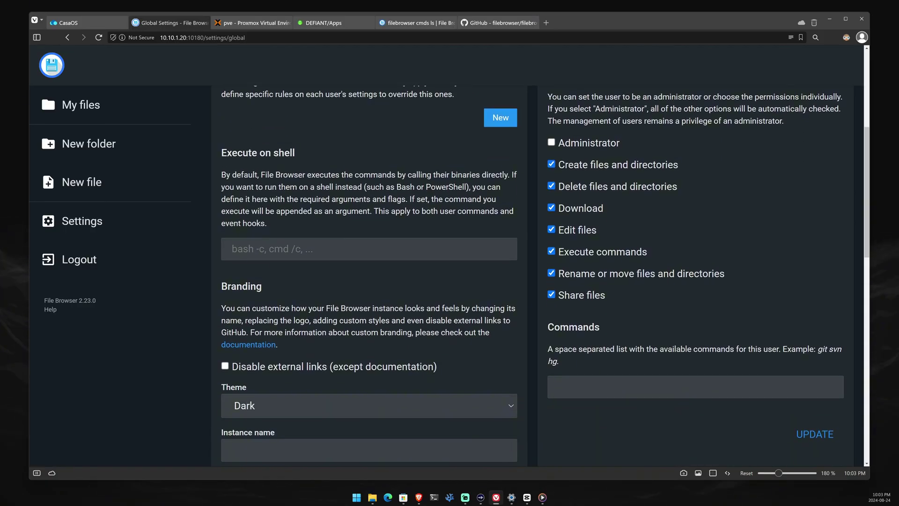
pyautogui.scroll(-2, 642, 257)
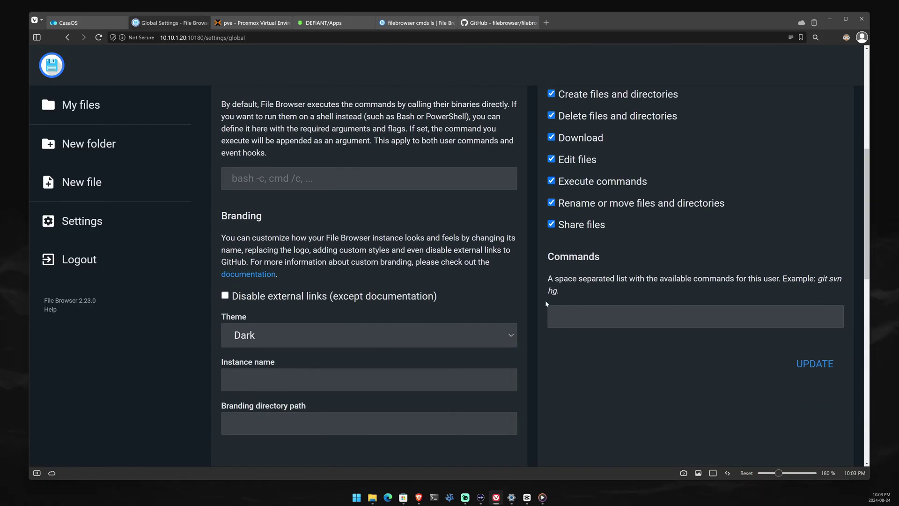
pyautogui.moveTo(555, 278); pyautogui.dragTo(616, 278)
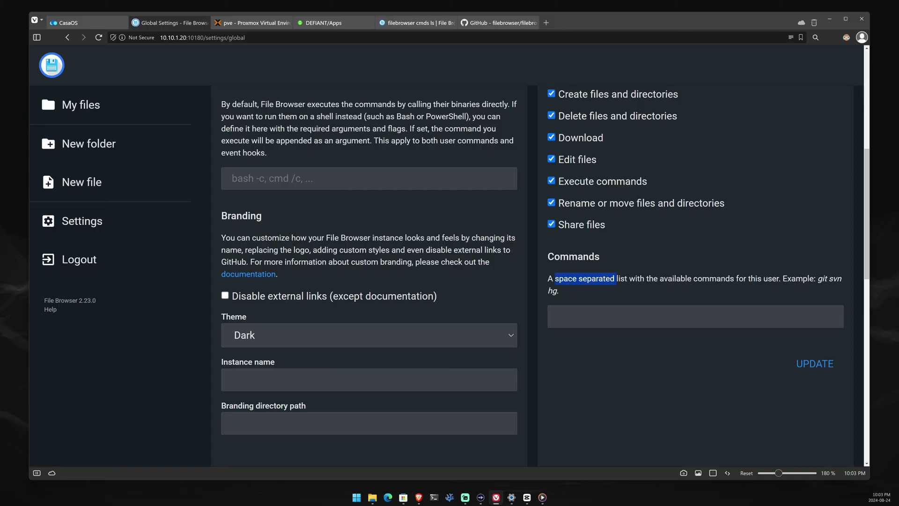
pyautogui.scroll(-2, 609, 234)
pyautogui.doubleClick(573, 186)
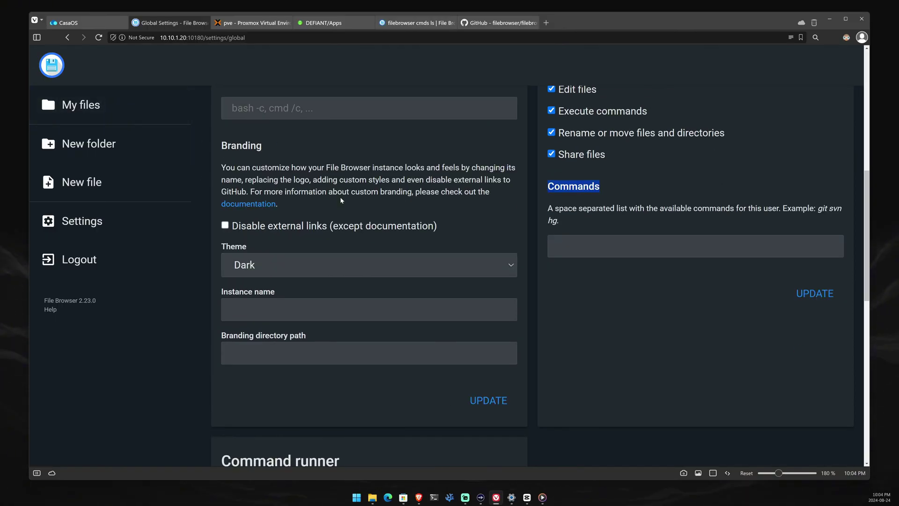
pyautogui.scroll(-2, 340, 197)
pyautogui.scroll(-2, 338, 199)
pyautogui.scroll(-2, 339, 200)
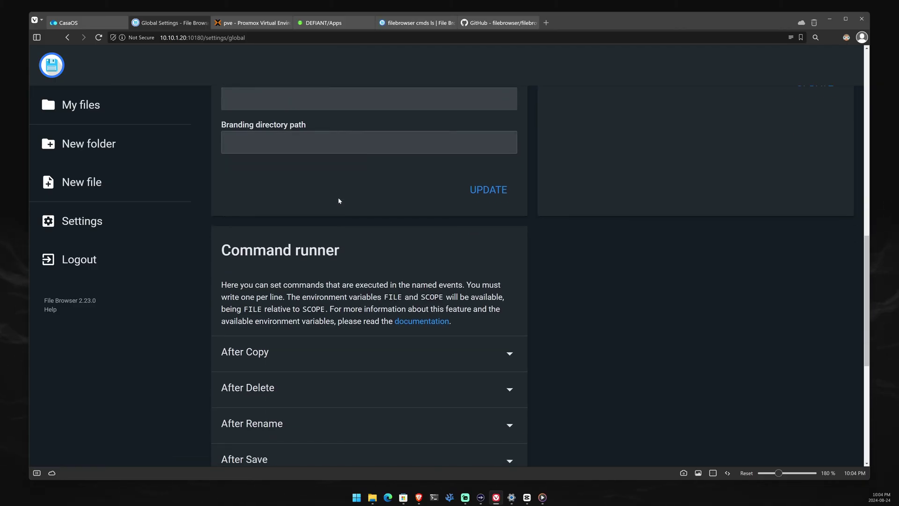
pyautogui.scroll(-3, 342, 195)
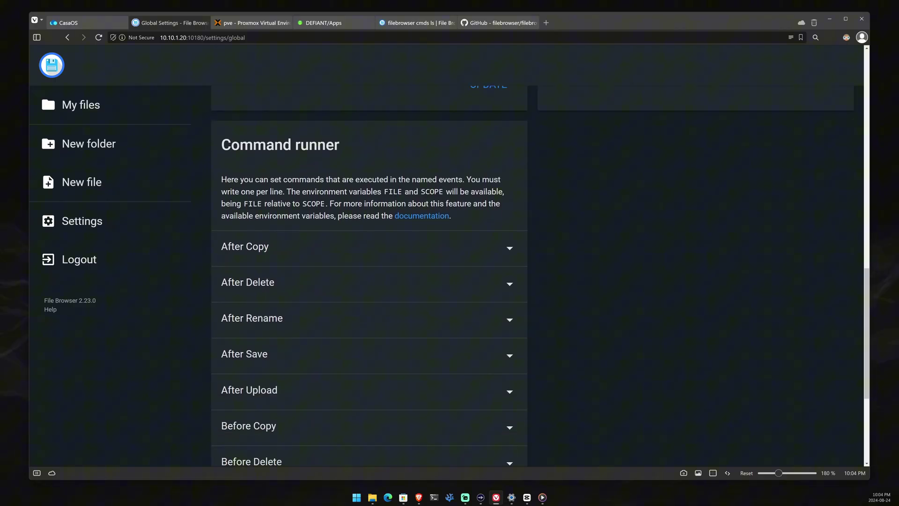
pyautogui.scroll(9, 360, 182)
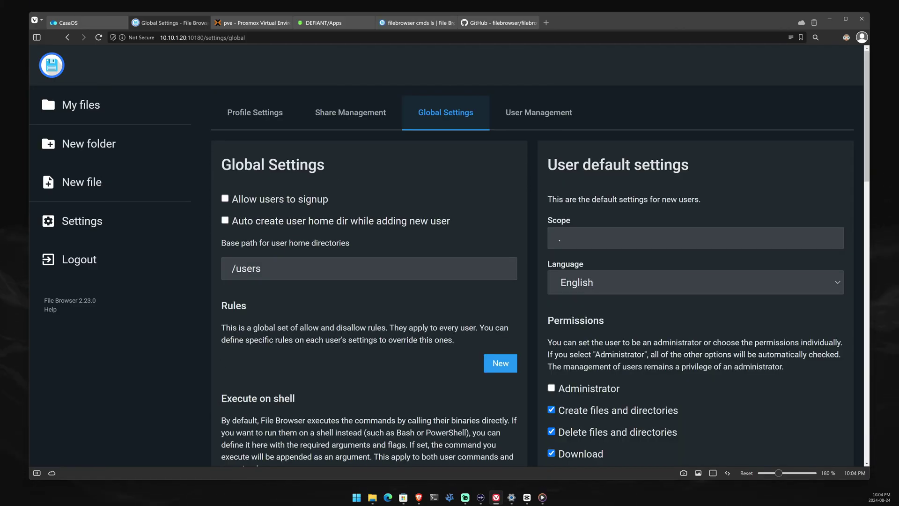
# - Open the /Documents/ share link, enlarge its password page, and return to Share Management
pyautogui.click(354, 114)
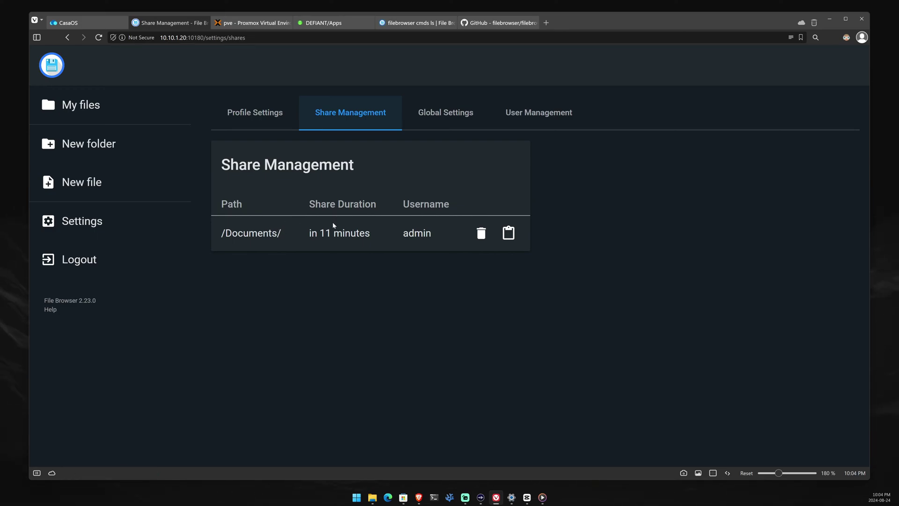
pyautogui.click(233, 233)
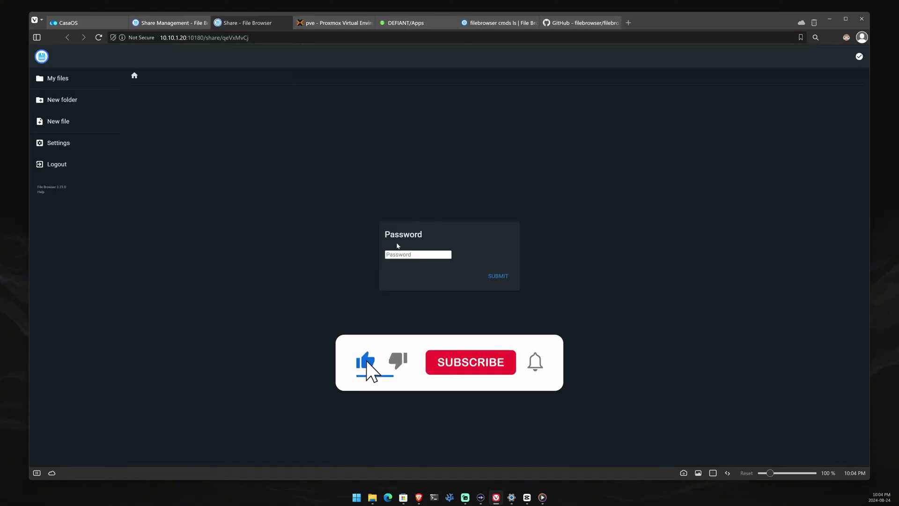
pyautogui.click(415, 257)
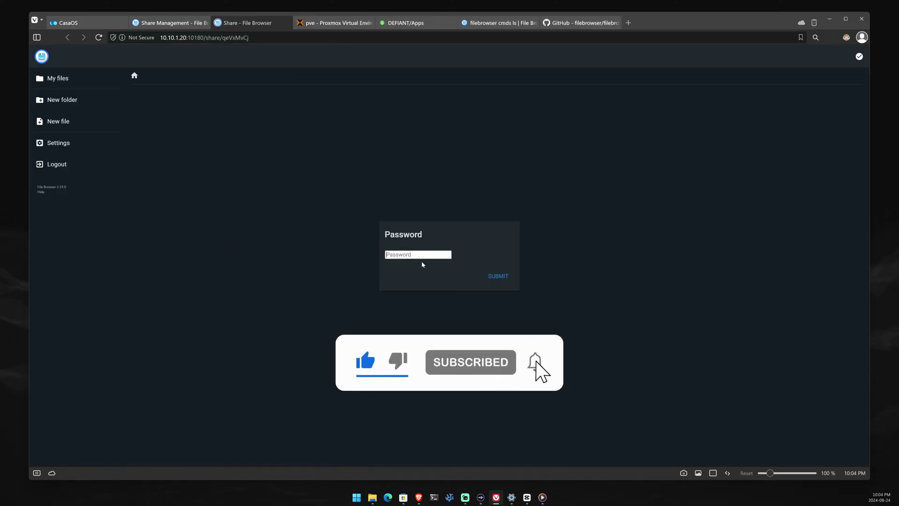
pyautogui.hotkey('ctrl', '+')
pyautogui.hotkey('ctrl', '+')
pyautogui.hotkey('ctrl', '+')
pyautogui.hotkey('ctrl', '+')
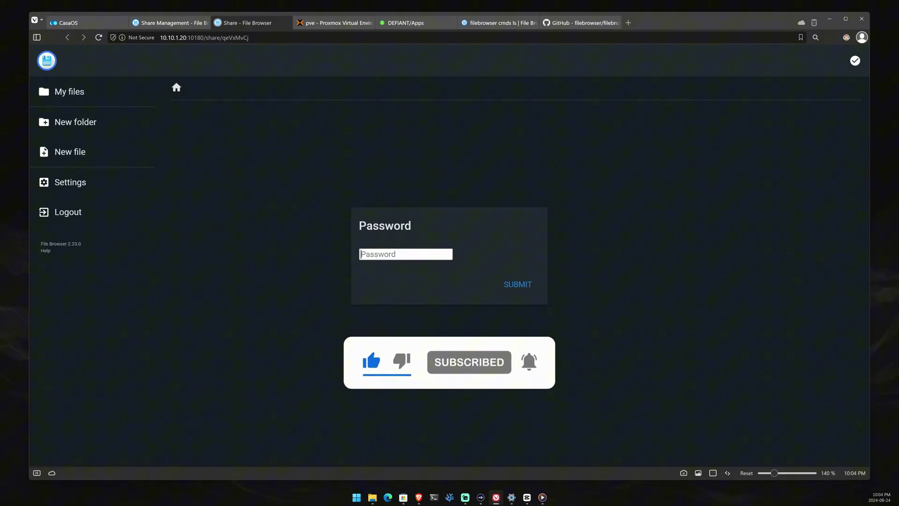
pyautogui.hotkey('ctrl', '+')
pyautogui.hotkey('ctrl', '+')
pyautogui.hotkey('ctrl', '+')
pyautogui.hotkey('ctrl', '+')
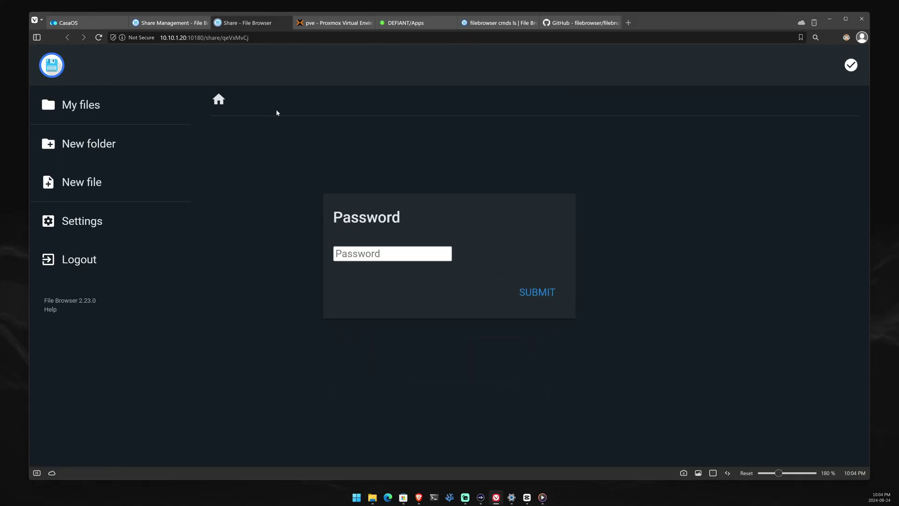
pyautogui.click(168, 22)
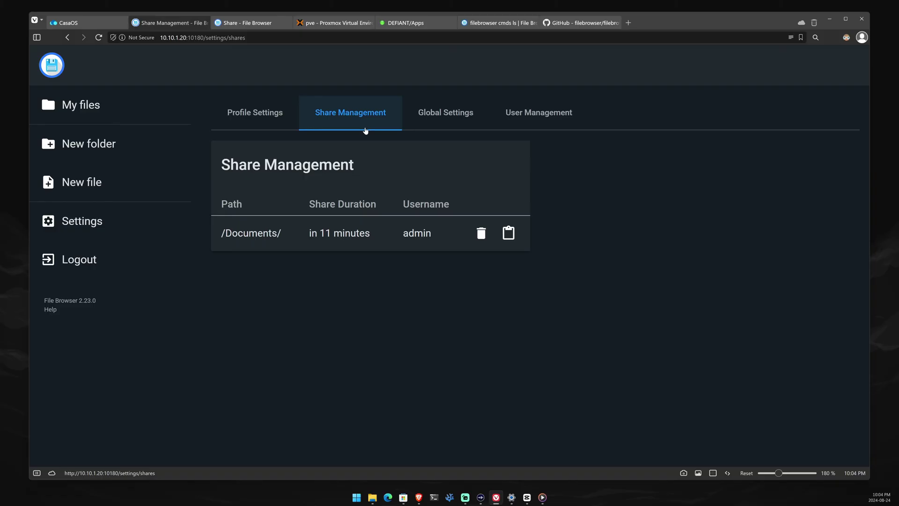
# - Leave the settings and return to the root list of AppData, Documents, Downloads, Gallery and Media
pyautogui.click(269, 115)
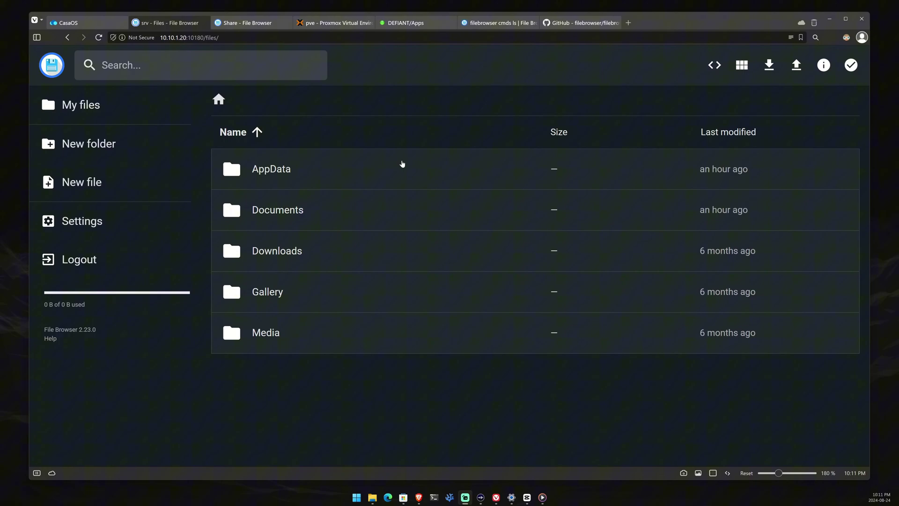
pyautogui.scroll(2, 467, 137)
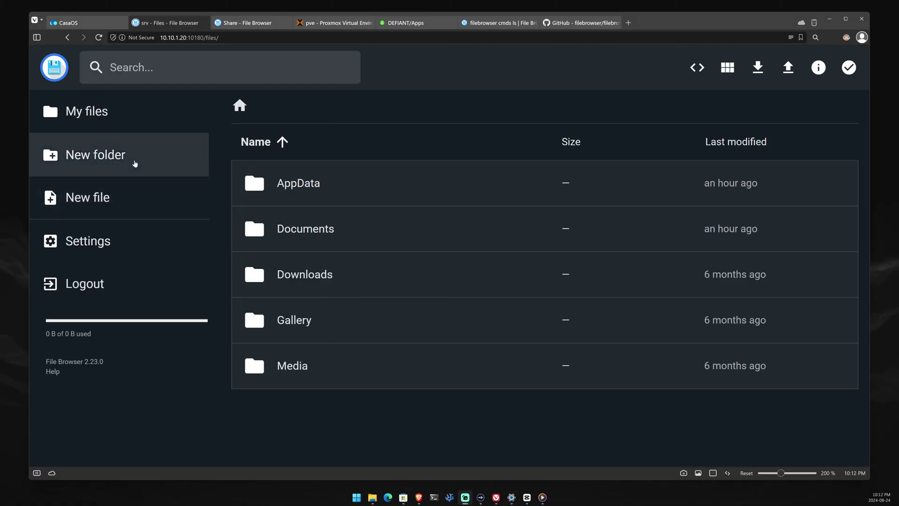
# - Create a folder named 'New Folder' in the home directory
pyautogui.click(134, 163)
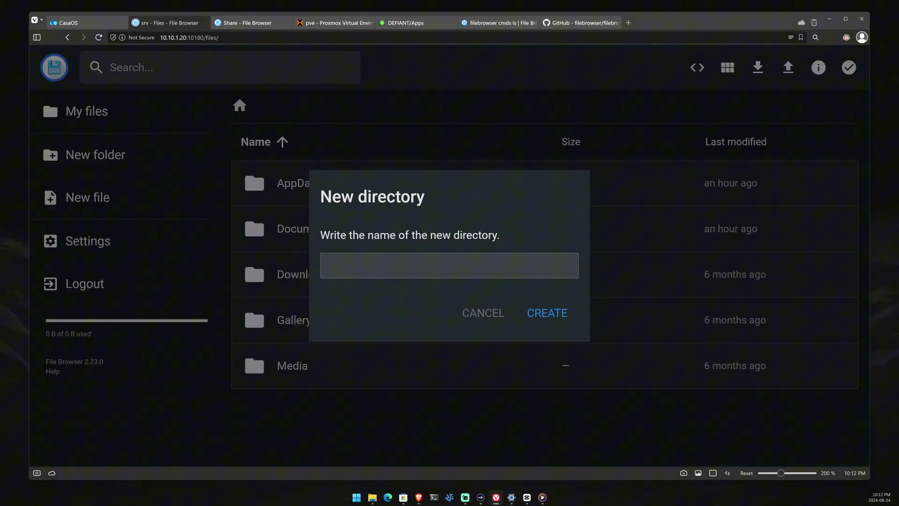
pyautogui.write('New Fol')
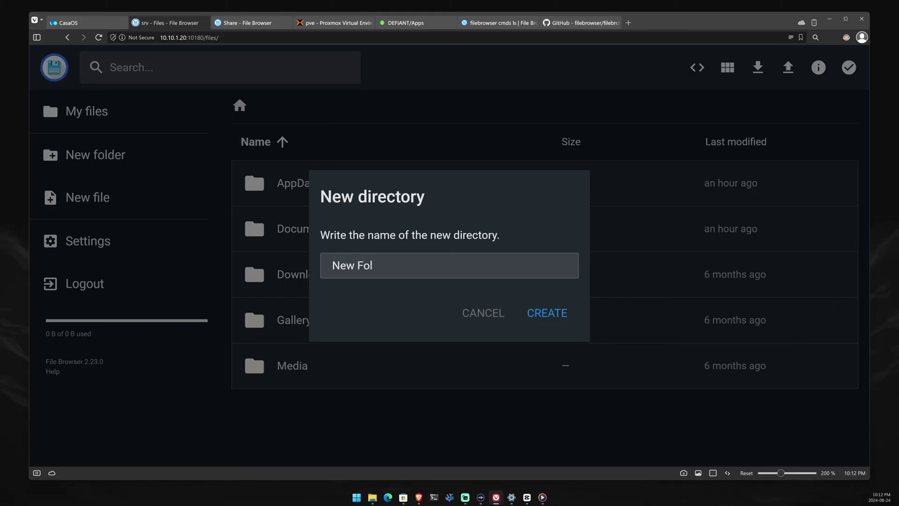
pyautogui.write('ter=der')
pyautogui.press('Return')
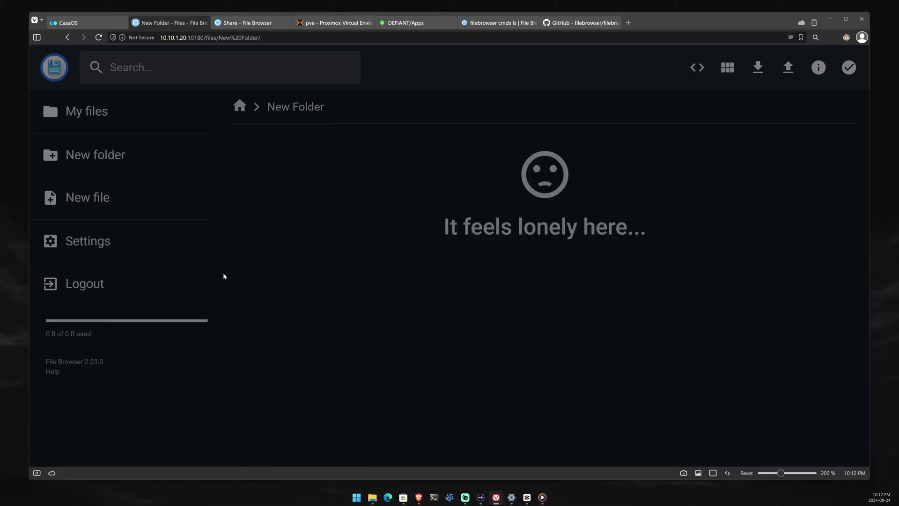
# - Back on the home listing, select New Folder and switch the listing to grid view
pyautogui.moveTo(445, 227); pyautogui.dragTo(676, 235)
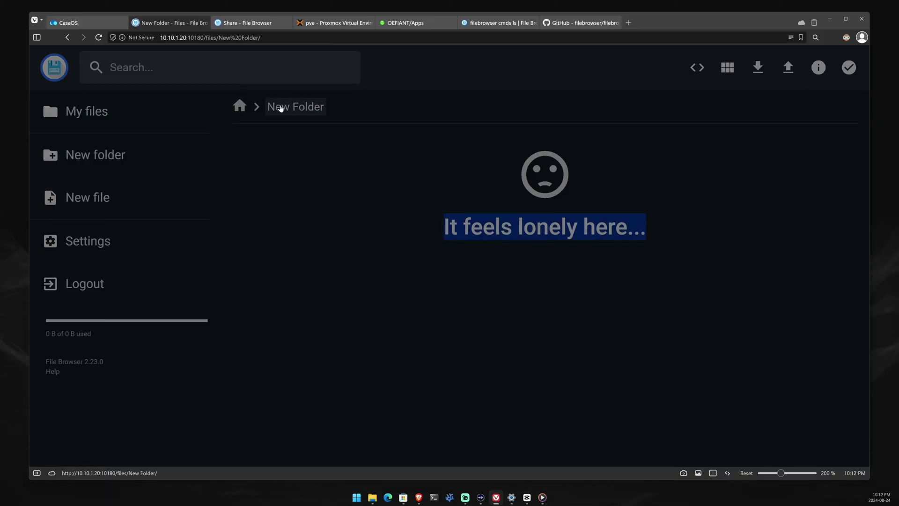
pyautogui.moveTo(281, 106); pyautogui.dragTo(345, 106)
pyautogui.moveTo(460, 227); pyautogui.dragTo(678, 215)
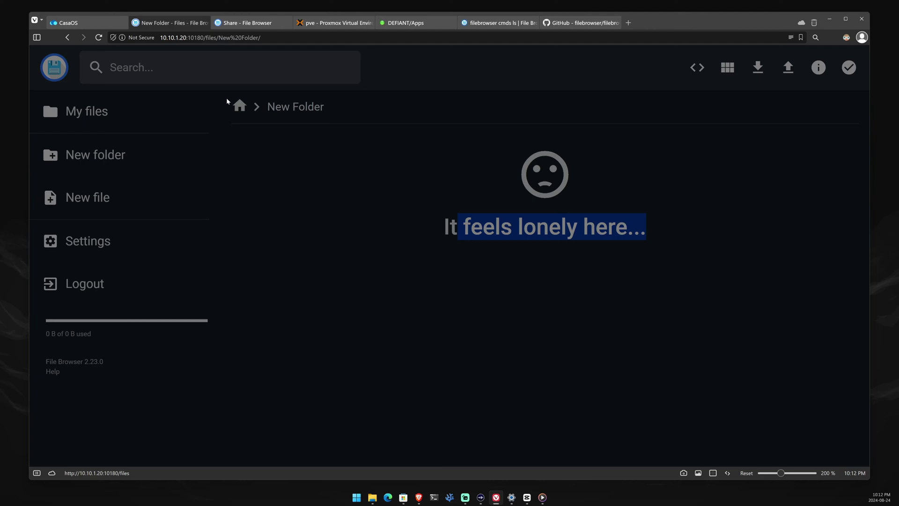
pyautogui.click(239, 106)
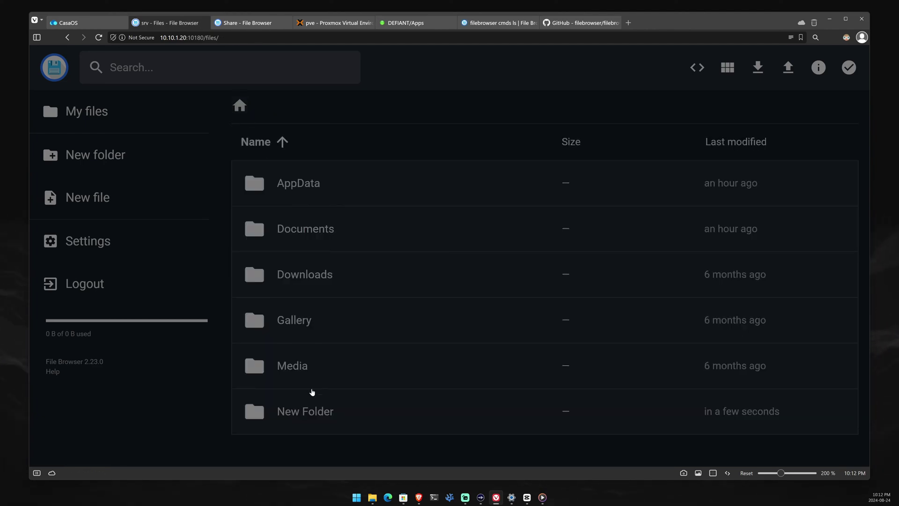
pyautogui.click(300, 411)
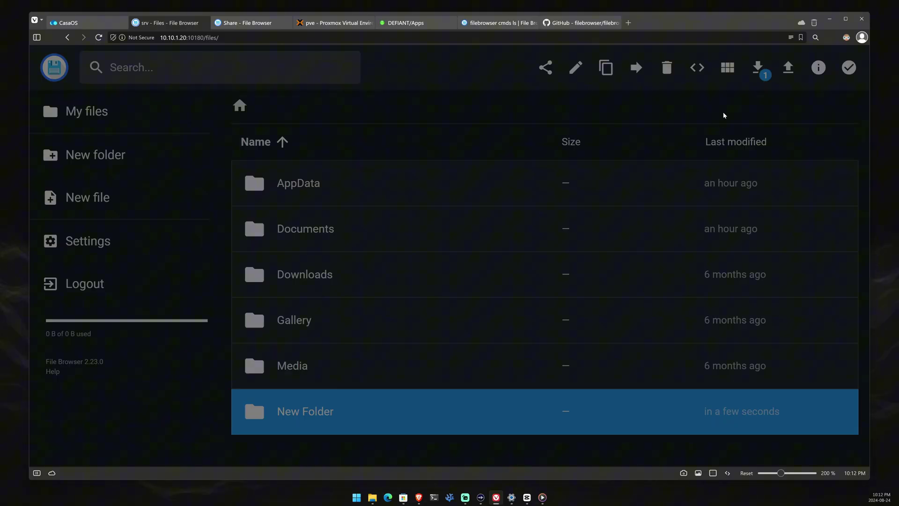
pyautogui.click(727, 68)
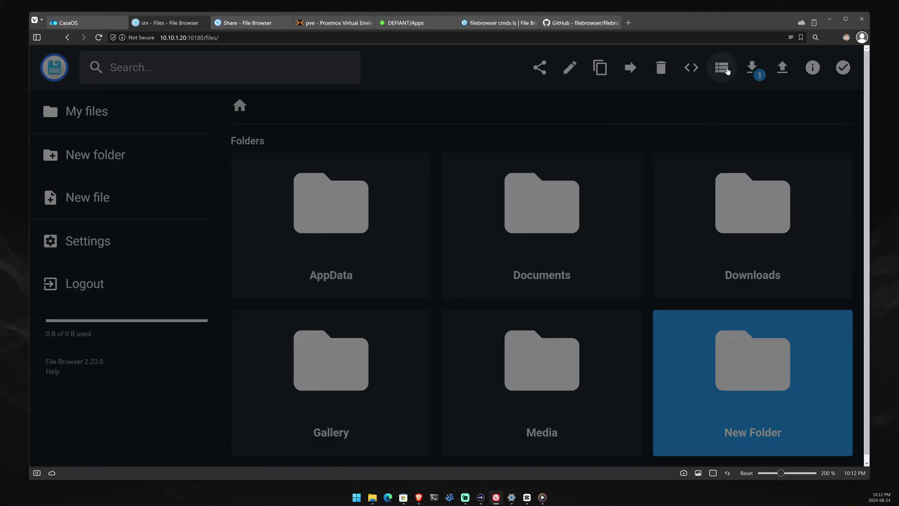
# - Inside New Folder, create a new text file named New_file.txt
pyautogui.click(723, 68)
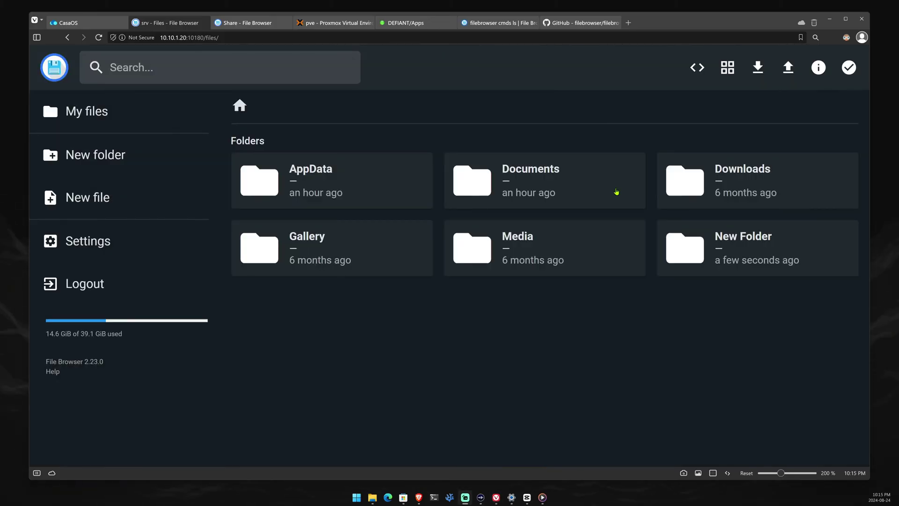
pyautogui.doubleClick(719, 236)
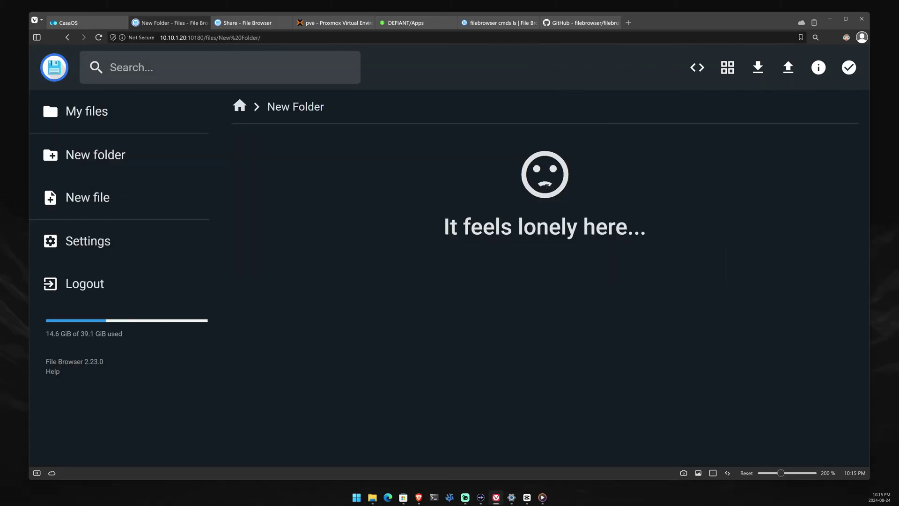
pyautogui.click(112, 194)
pyautogui.click(355, 261)
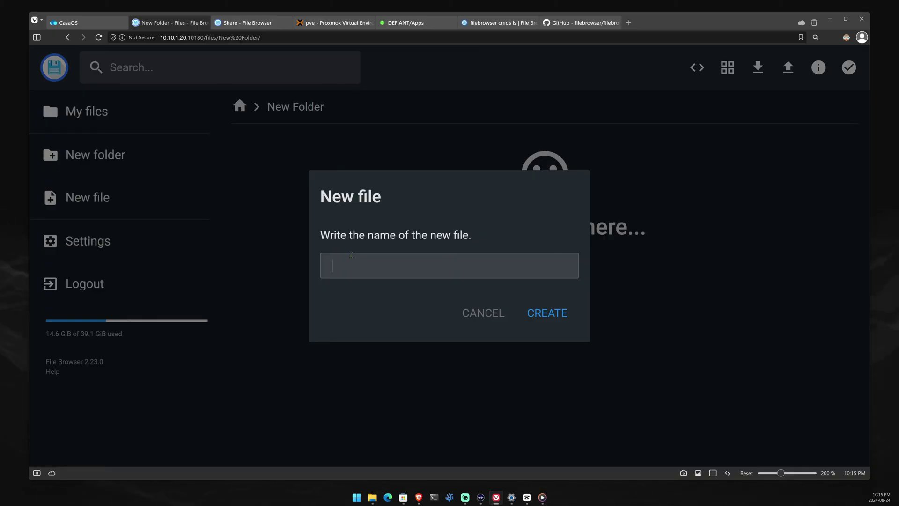
pyautogui.write('New fil')
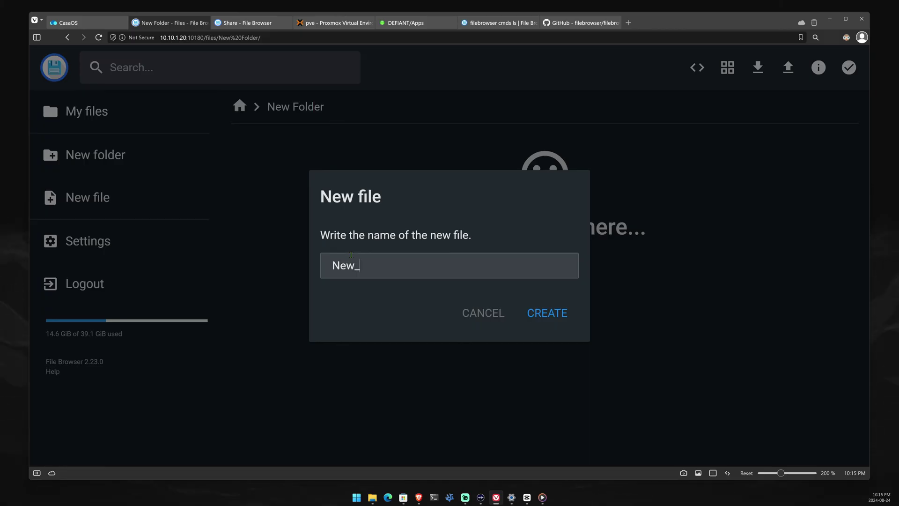
pyautogui.write('file/')
pyautogui.write('txt')
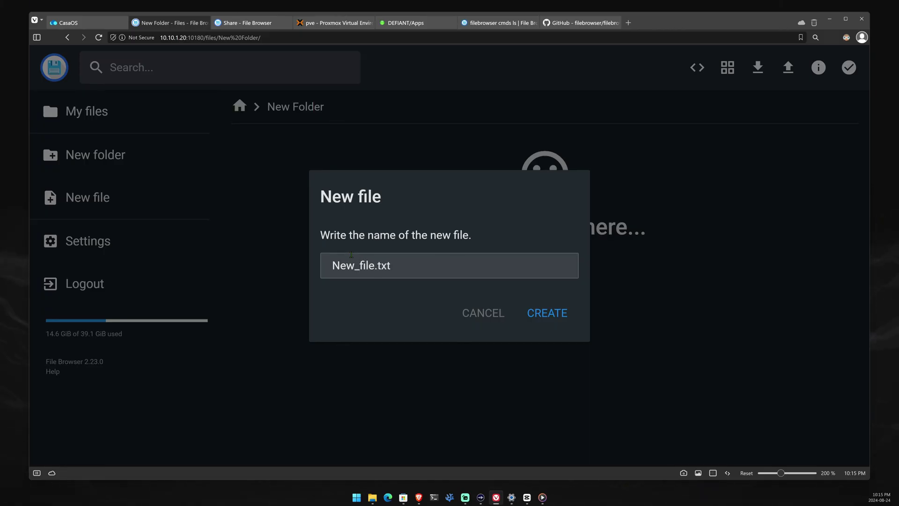
pyautogui.press('Return')
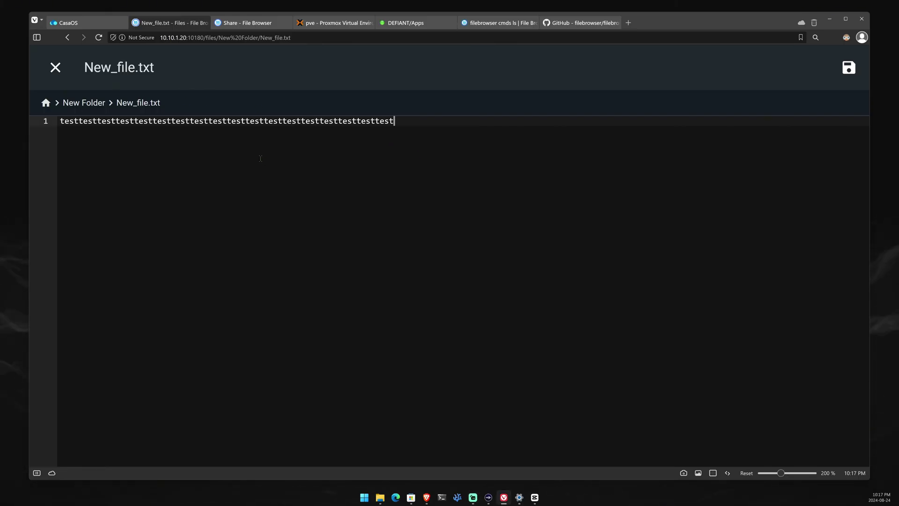
# - Save New_file.txt, close the editor, and inspect the sidebar's storage usage line
pyautogui.click(849, 79)
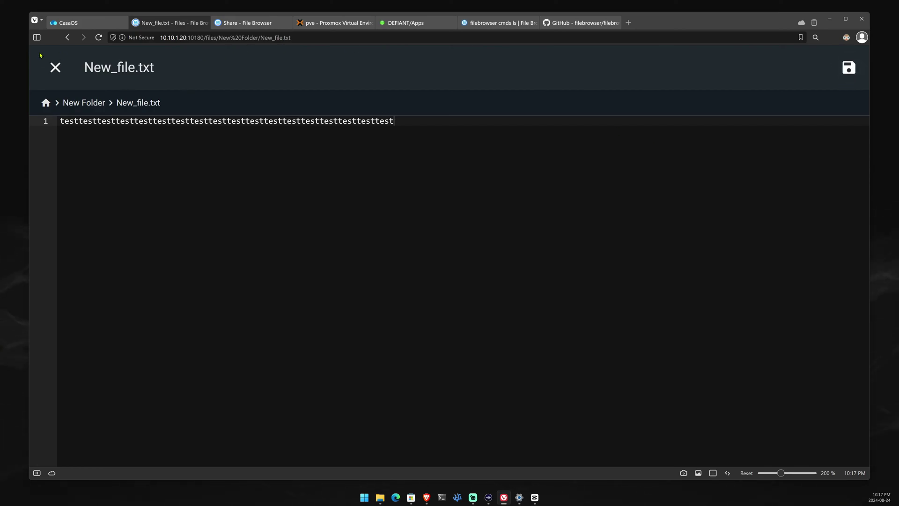
pyautogui.click(56, 69)
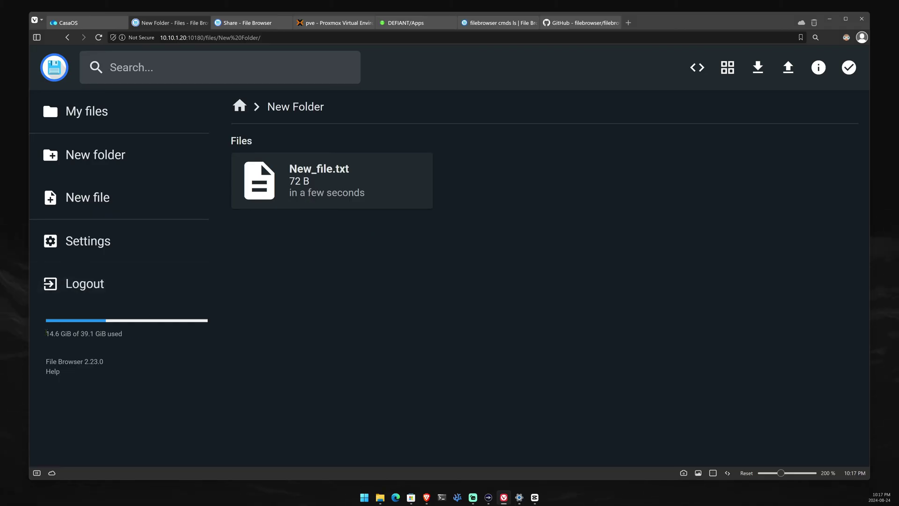
pyautogui.moveTo(46, 333); pyautogui.dragTo(129, 340)
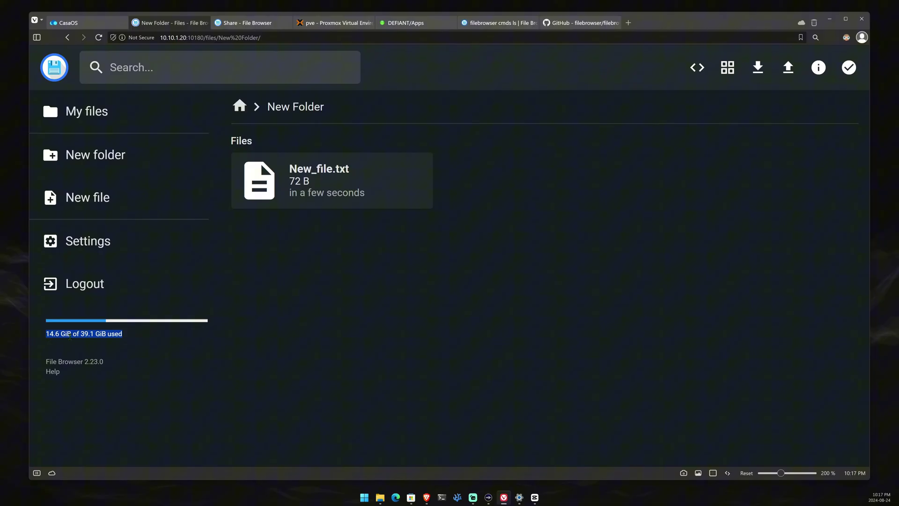
pyautogui.click(76, 334)
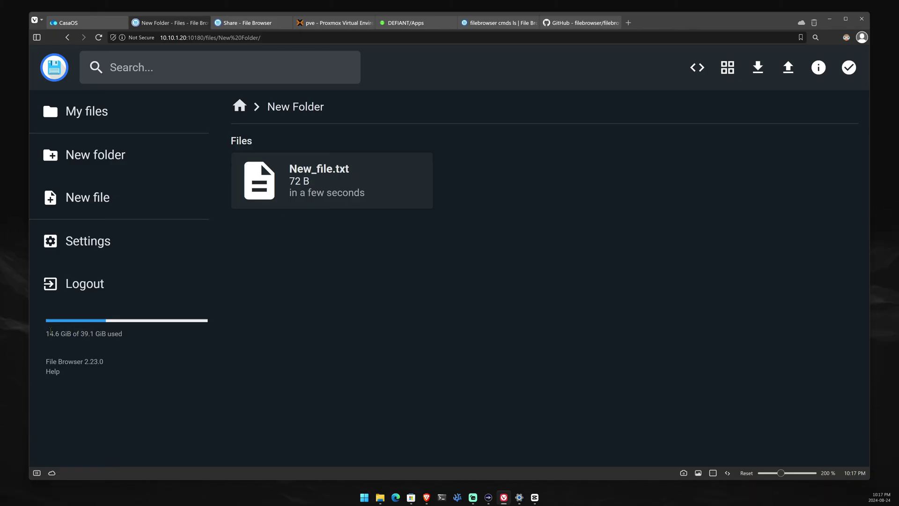
pyautogui.tripleClick(50, 330)
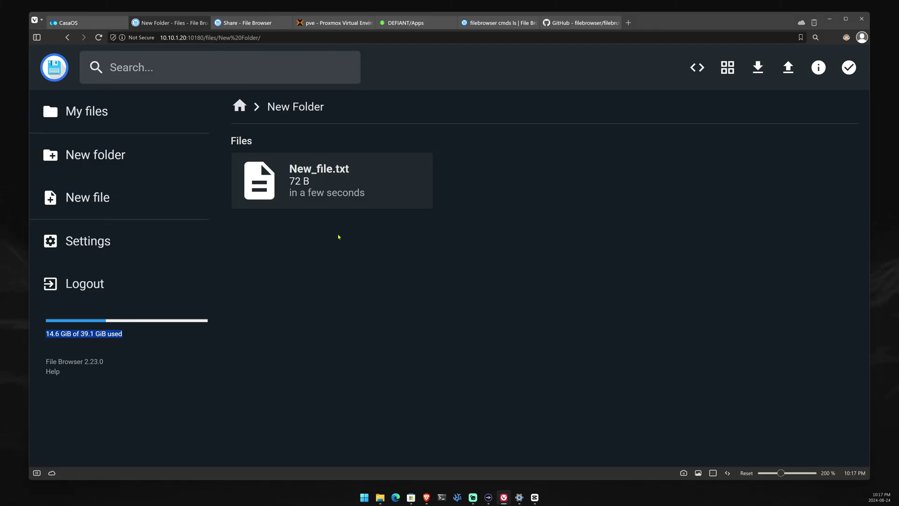
# - Open Media > Movies, play bbb_sunflower_1080p_30fps_normal.mp4, then close the viewer
pyautogui.click(241, 113)
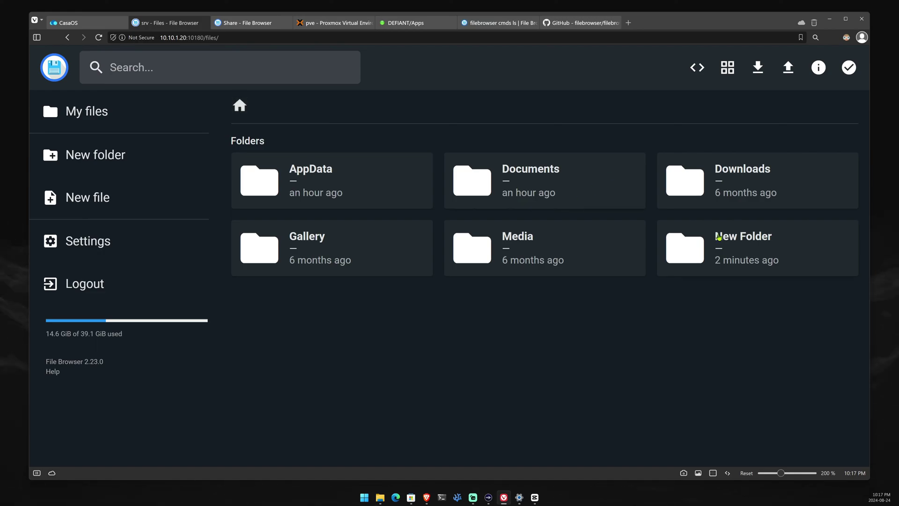
pyautogui.click(560, 244)
pyautogui.doubleClick(560, 244)
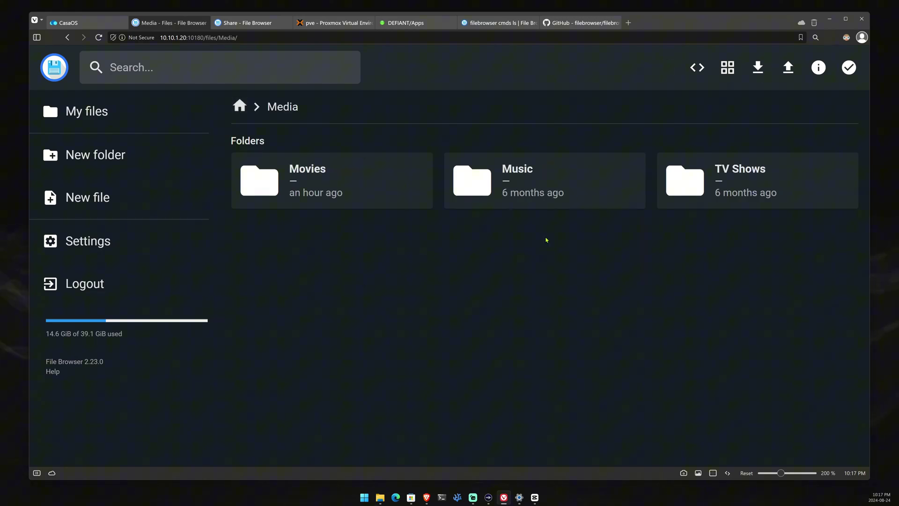
pyautogui.doubleClick(331, 184)
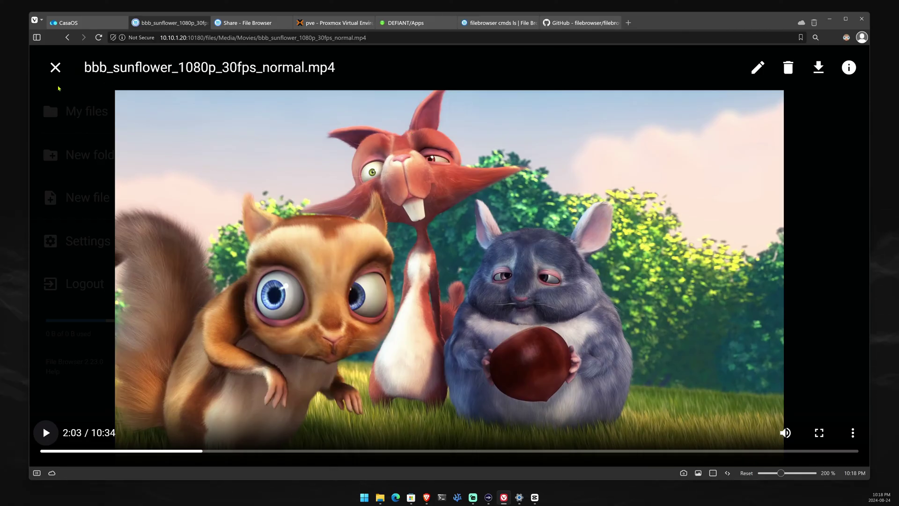
pyautogui.click(55, 67)
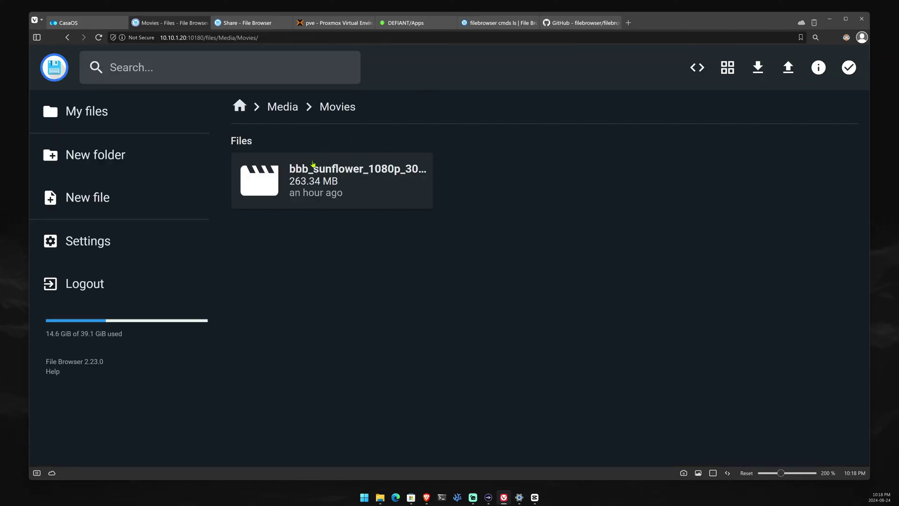
# - From the root, open Documents, read Lorem_Ipsum.docx to the end, then close it
pyautogui.click(295, 111)
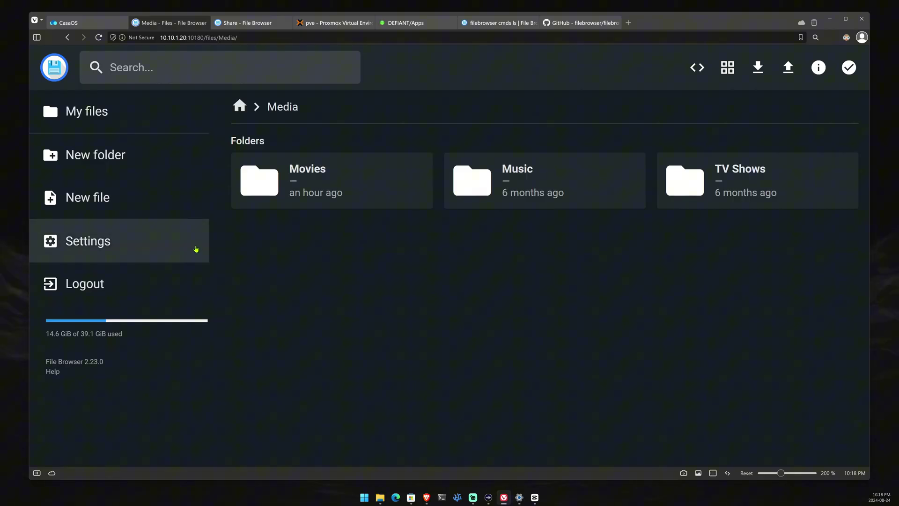
pyautogui.click(140, 122)
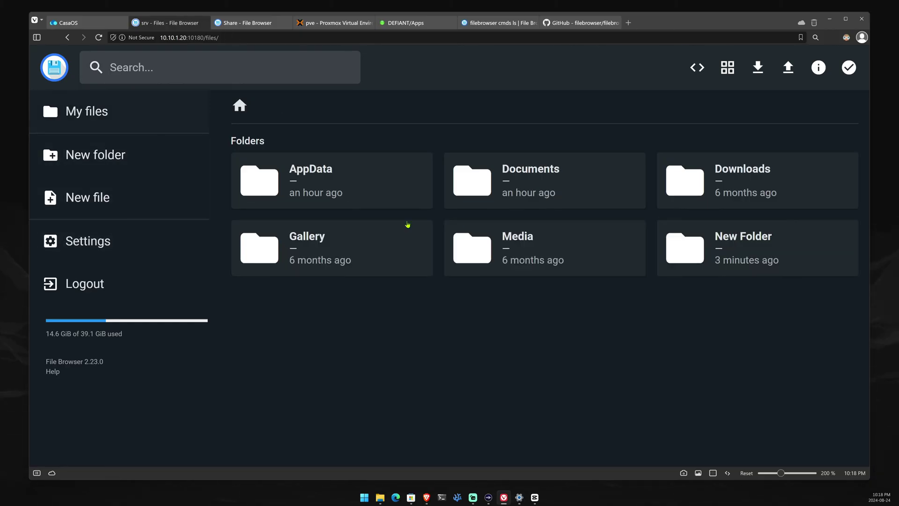
pyautogui.doubleClick(582, 183)
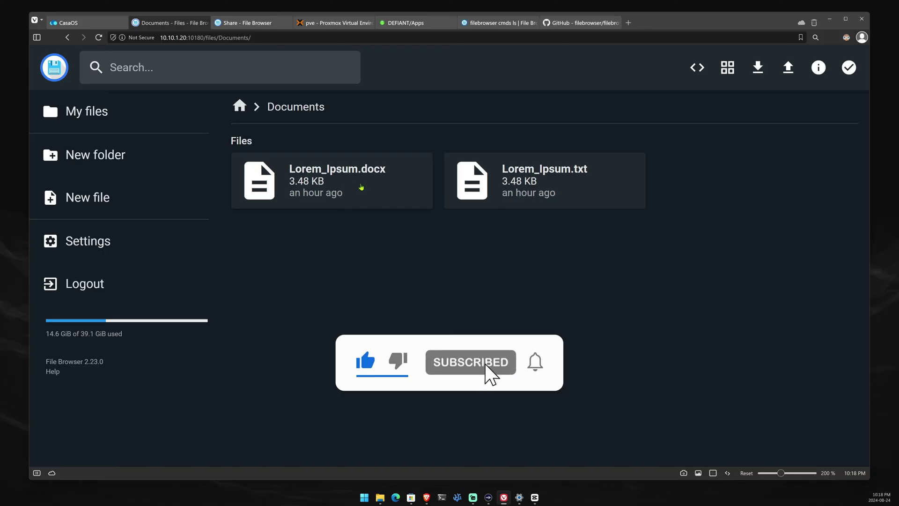
pyautogui.doubleClick(362, 185)
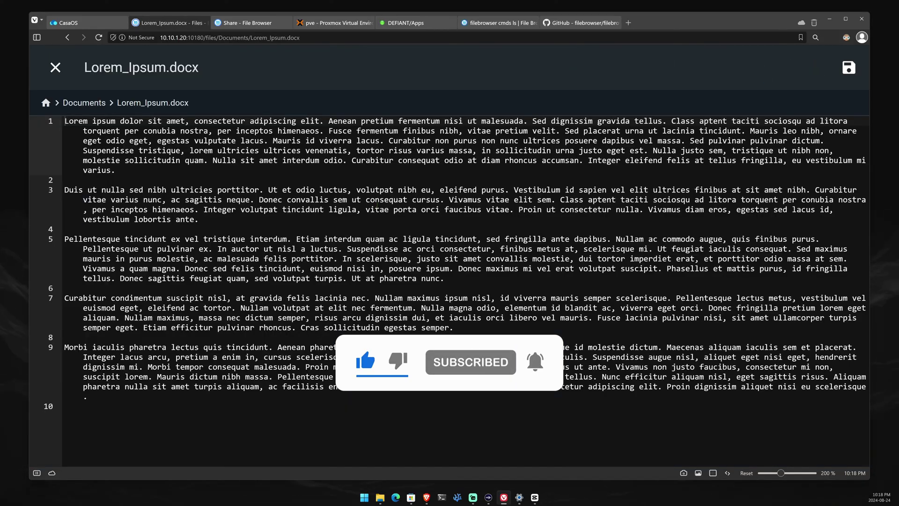
pyautogui.click(865, 386)
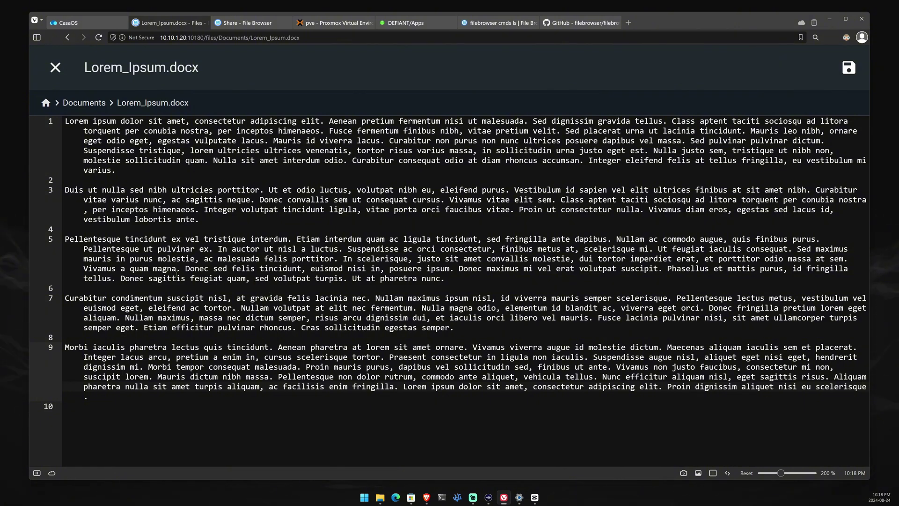
pyautogui.click(55, 67)
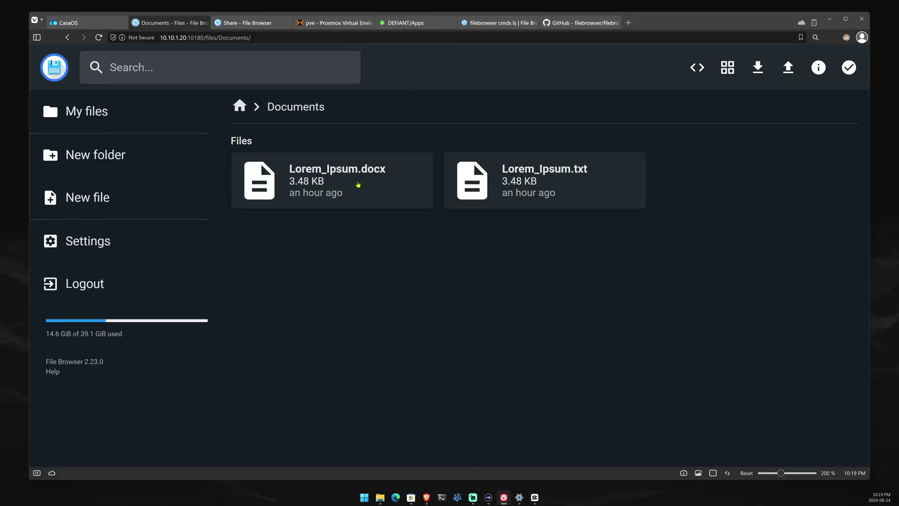
# - Select Lorem_Ipsum.docx in the Documents listing
pyautogui.rightClick(357, 182)
pyautogui.click(317, 225)
pyautogui.click(323, 193)
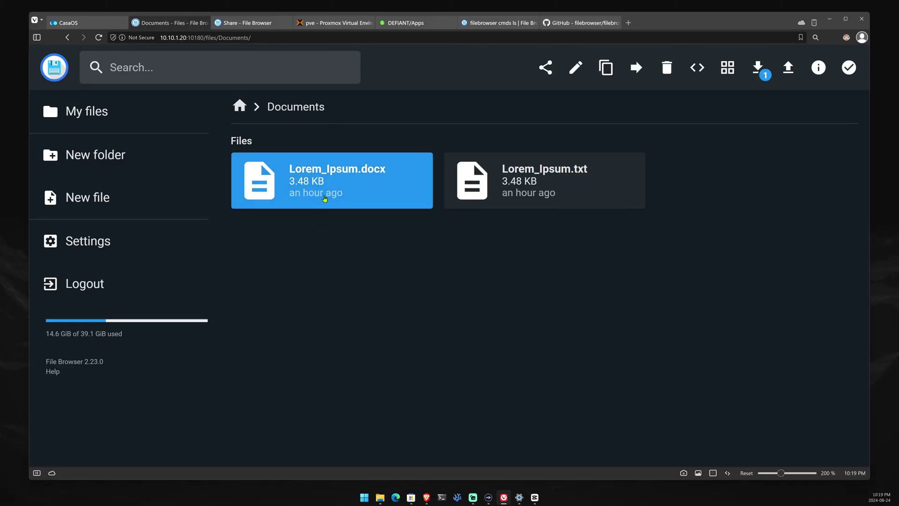
pyautogui.rightClick(329, 190)
pyautogui.click(301, 216)
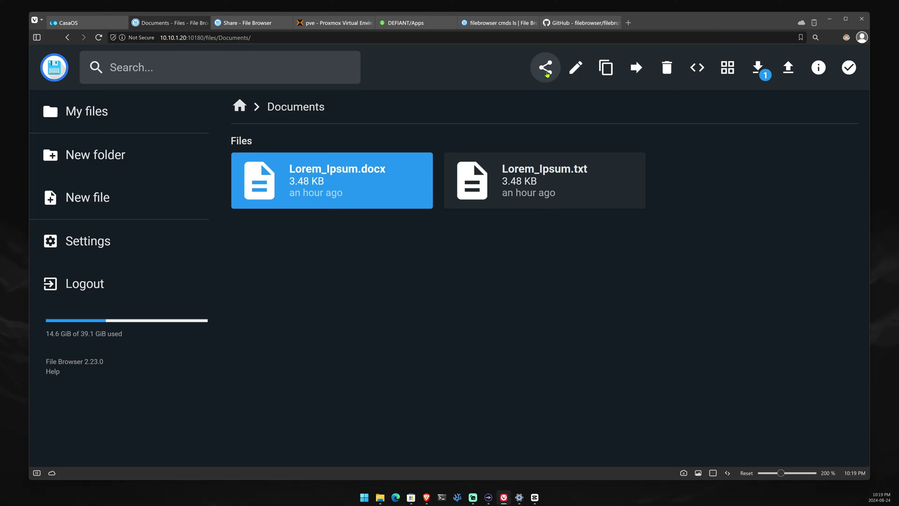
# - Share it for 1 hour with a password, copy the share link, and close the dialog
pyautogui.click(544, 72)
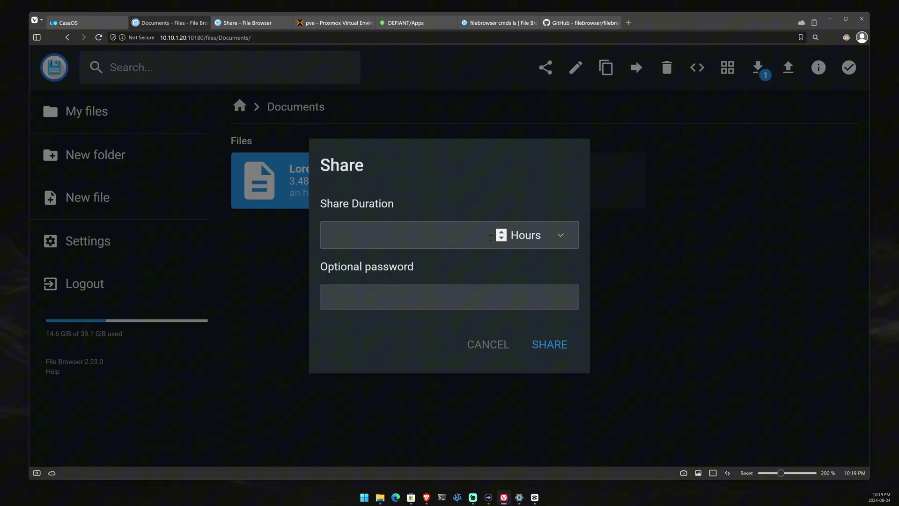
pyautogui.write('1')
pyautogui.press('Tab')
pyautogui.press('Tab')
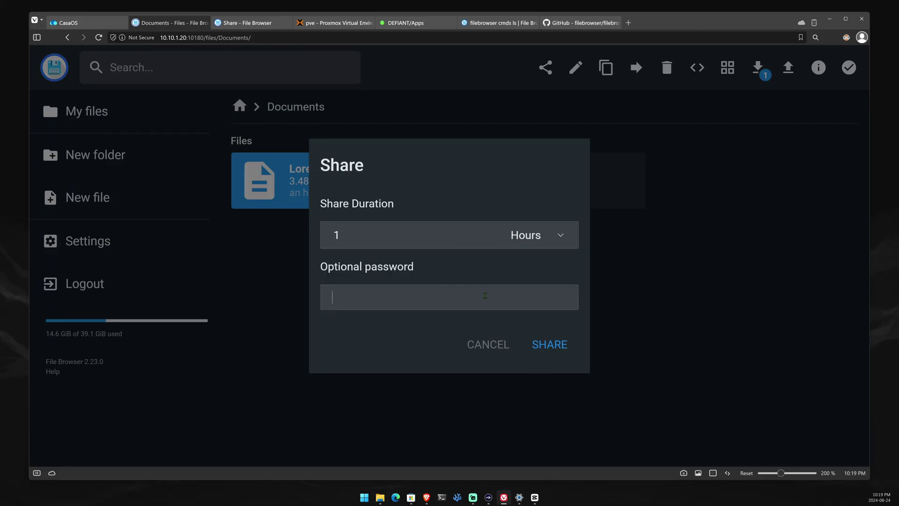
pyautogui.write('passw')
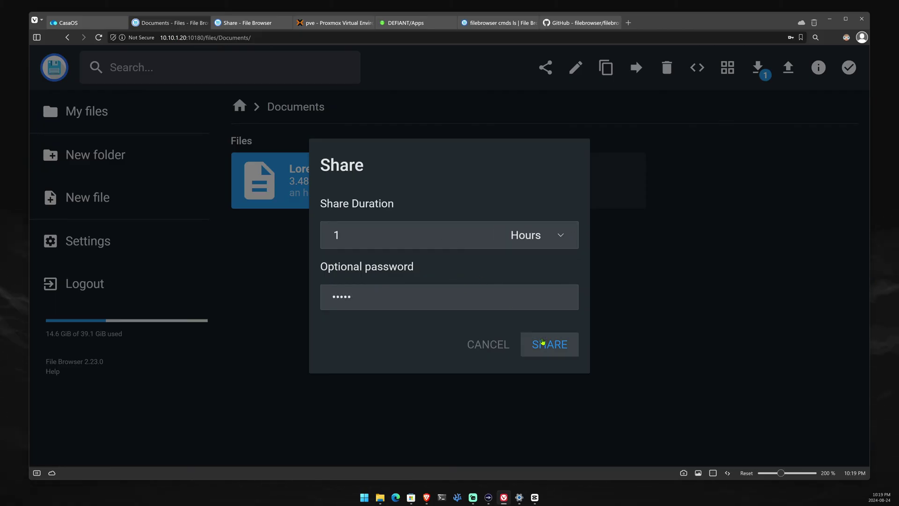
pyautogui.click(546, 343)
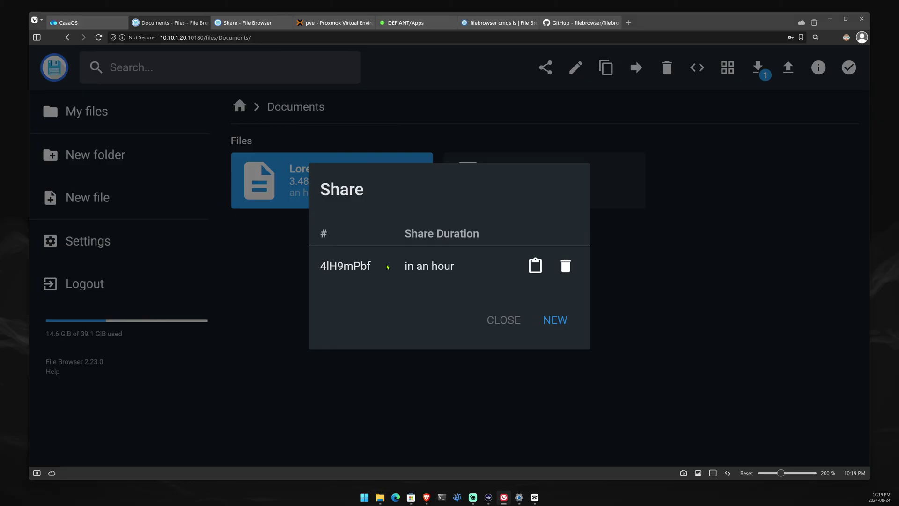
pyautogui.click(533, 278)
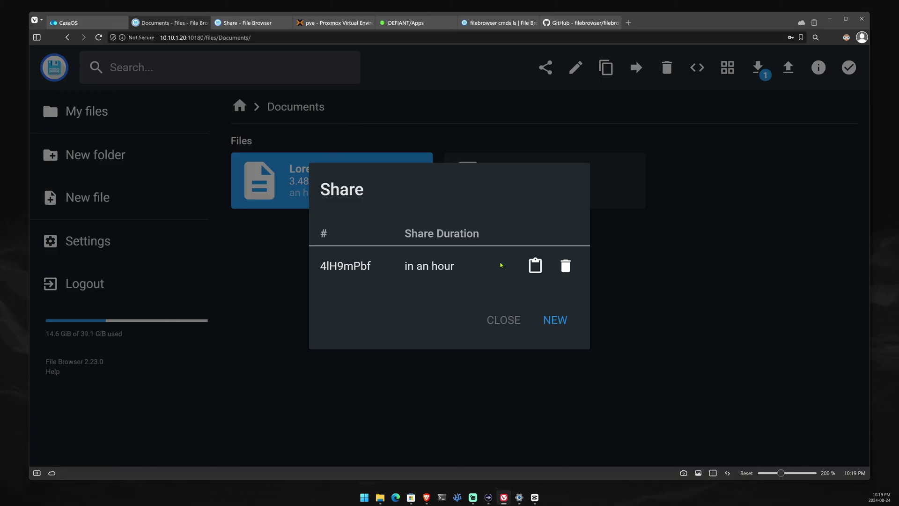
pyautogui.doubleClick(369, 264)
pyautogui.tripleClick(428, 265)
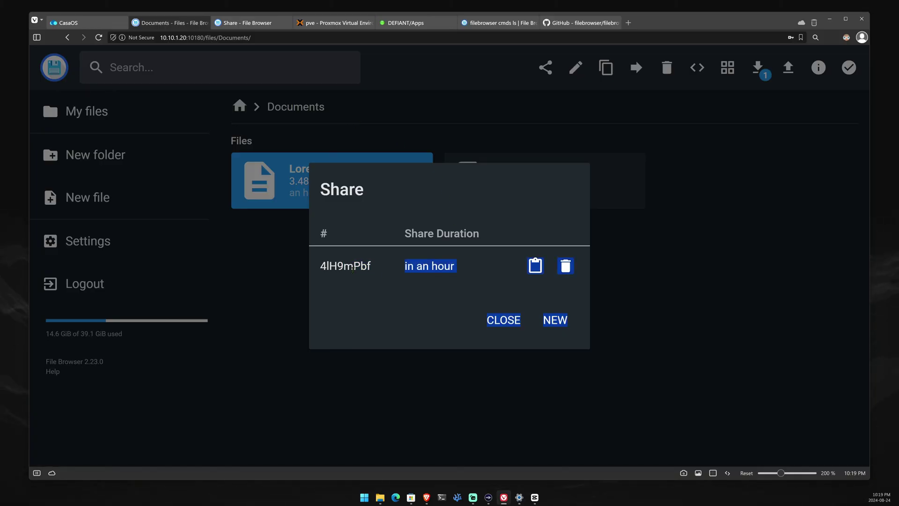
pyautogui.doubleClick(346, 266)
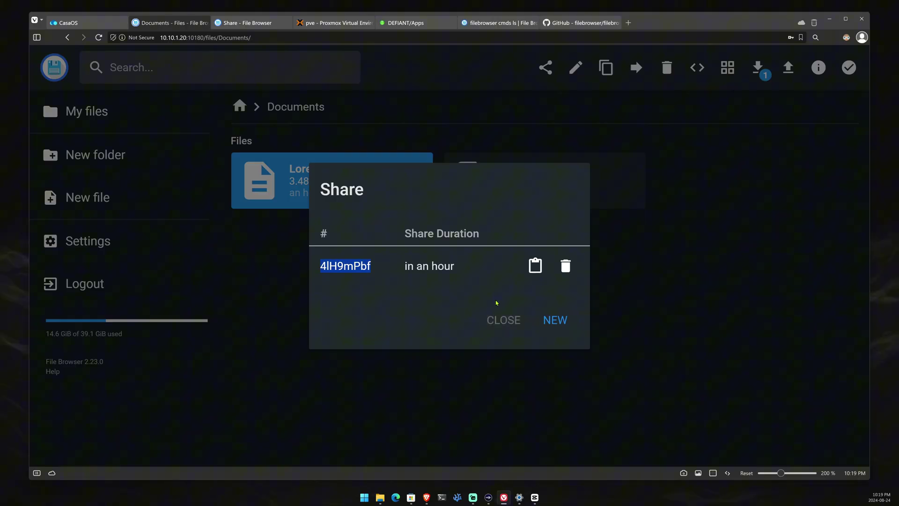
pyautogui.click(500, 320)
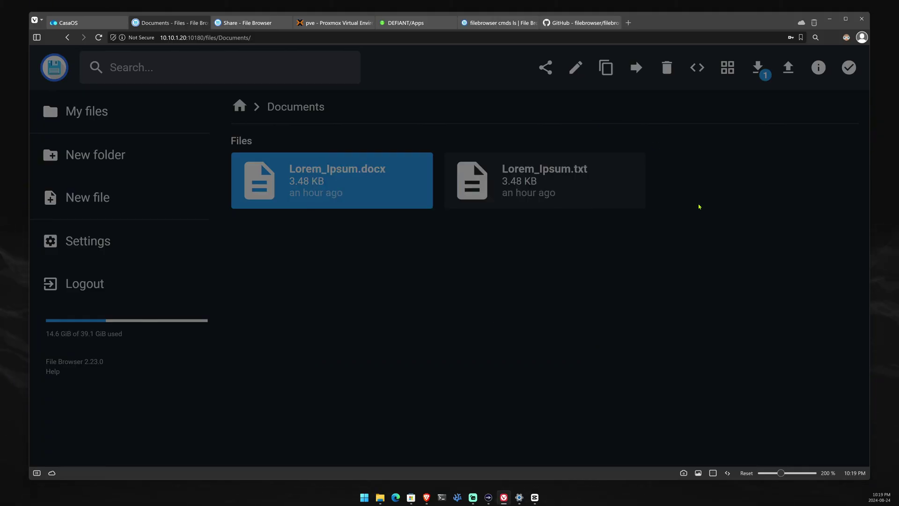
# - Open Settings > Share Management and check the one-hour /Documents/Lorem_Ipsum.docx share
pyautogui.click(124, 247)
pyautogui.rightClick(529, 218)
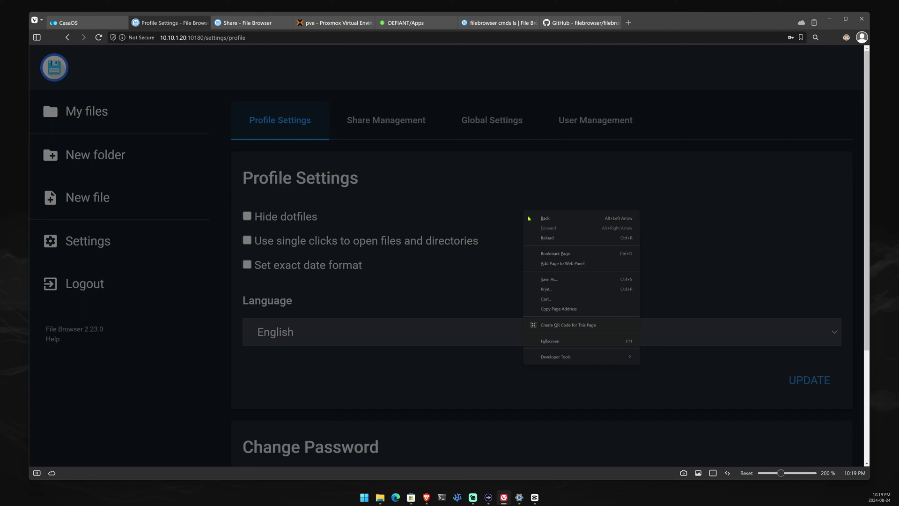
pyautogui.click(547, 237)
pyautogui.click(399, 126)
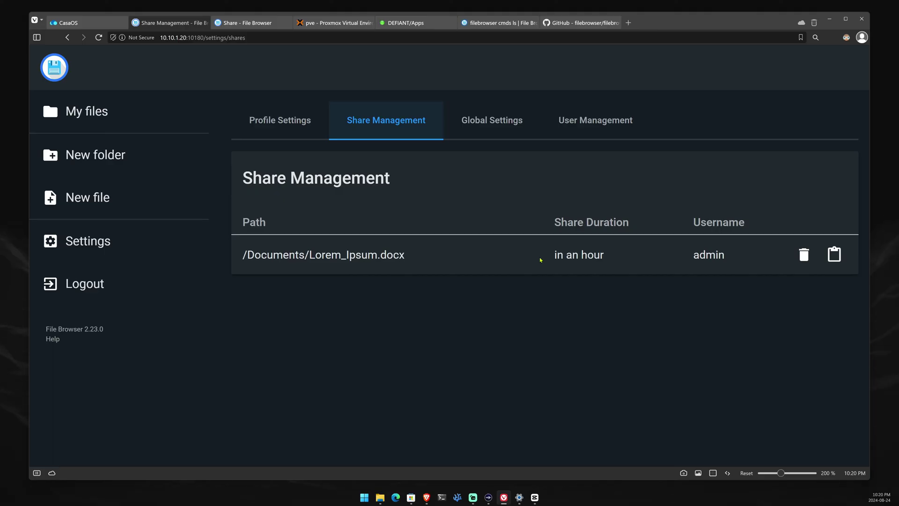
pyautogui.moveTo(552, 223); pyautogui.dragTo(642, 227)
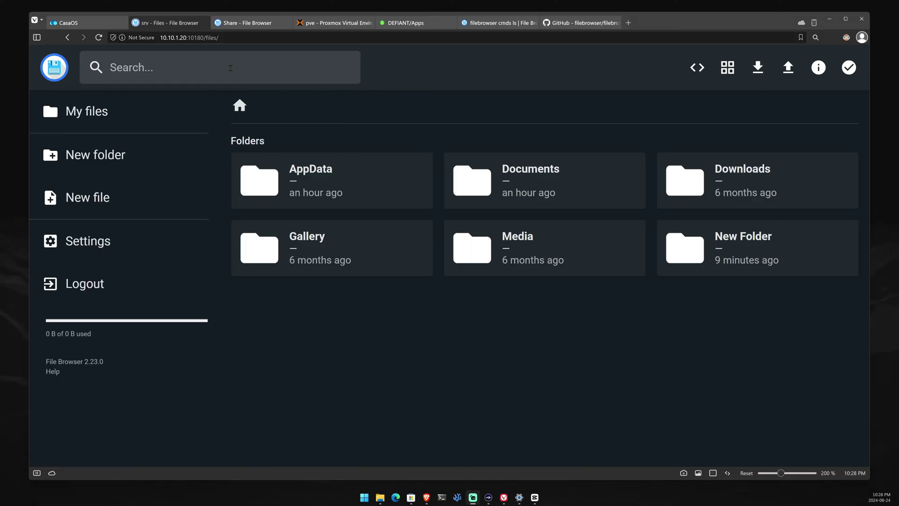
# - Search video files for 'bb' to find bbb_sunflower_1080p_30fps_normal.mp4
pyautogui.click(230, 67)
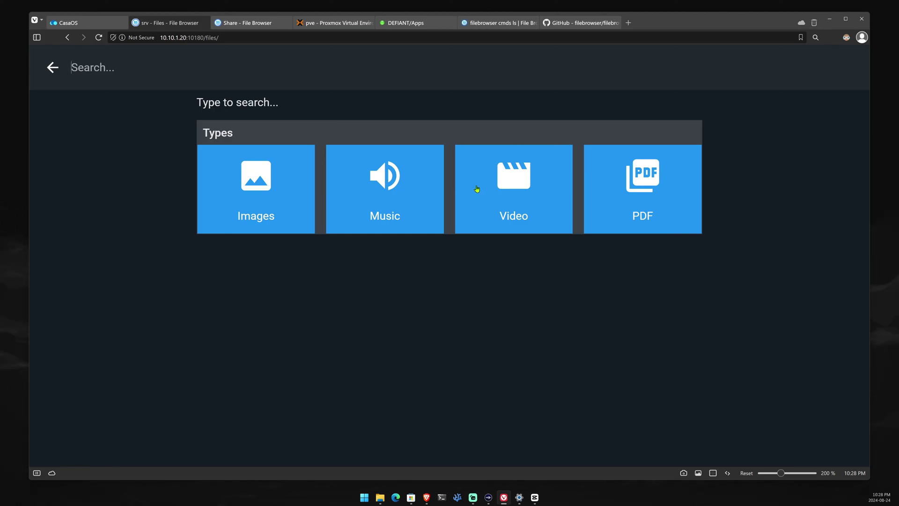
pyautogui.click(525, 195)
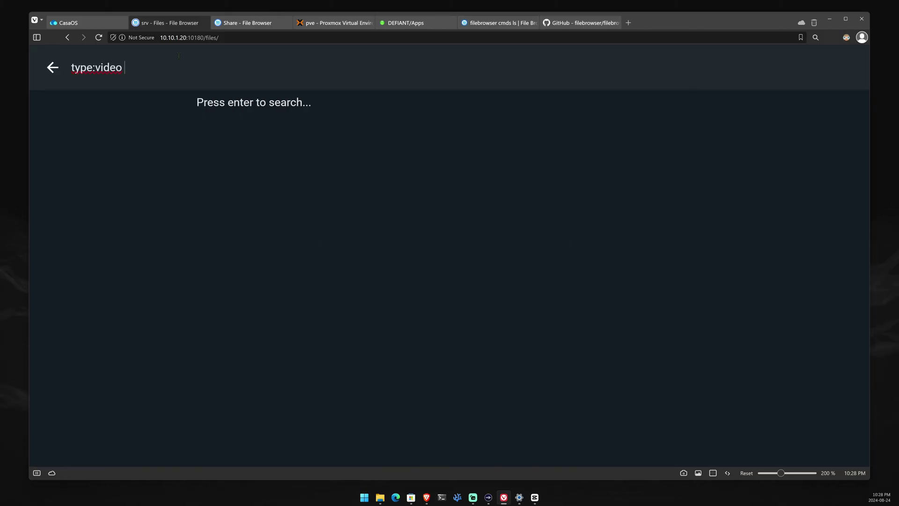
pyautogui.write('bb')
pyautogui.press('Return')
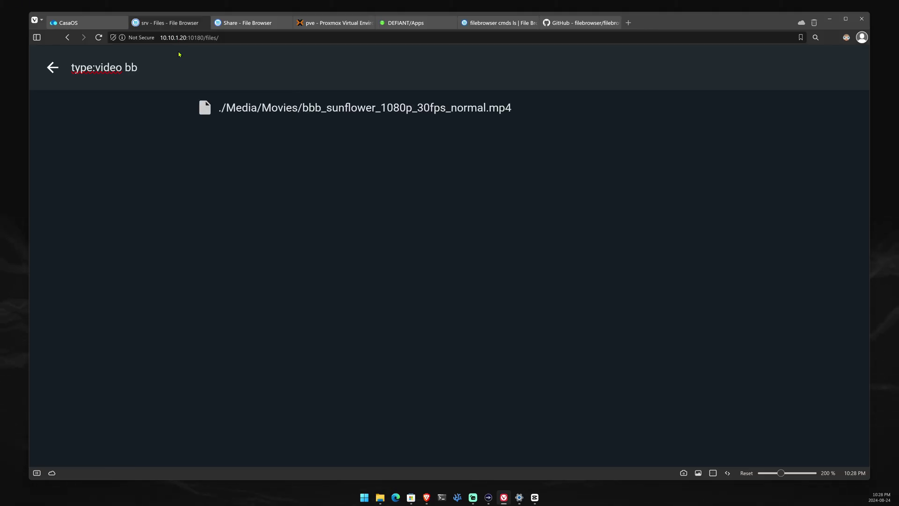